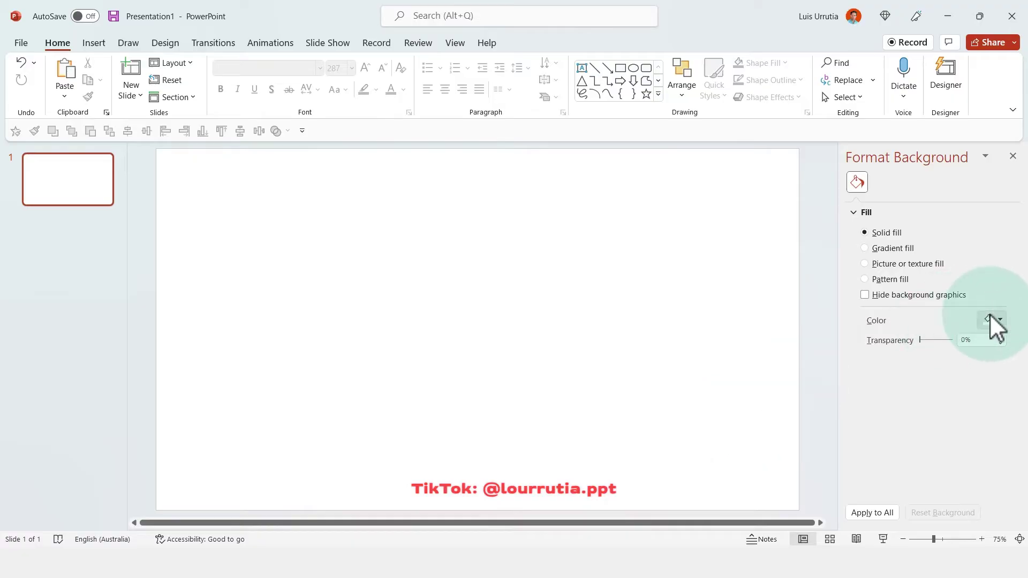
# Step: Fill the slide background with the solid gold swatch from Recent Colors
pyautogui.click(992, 319)
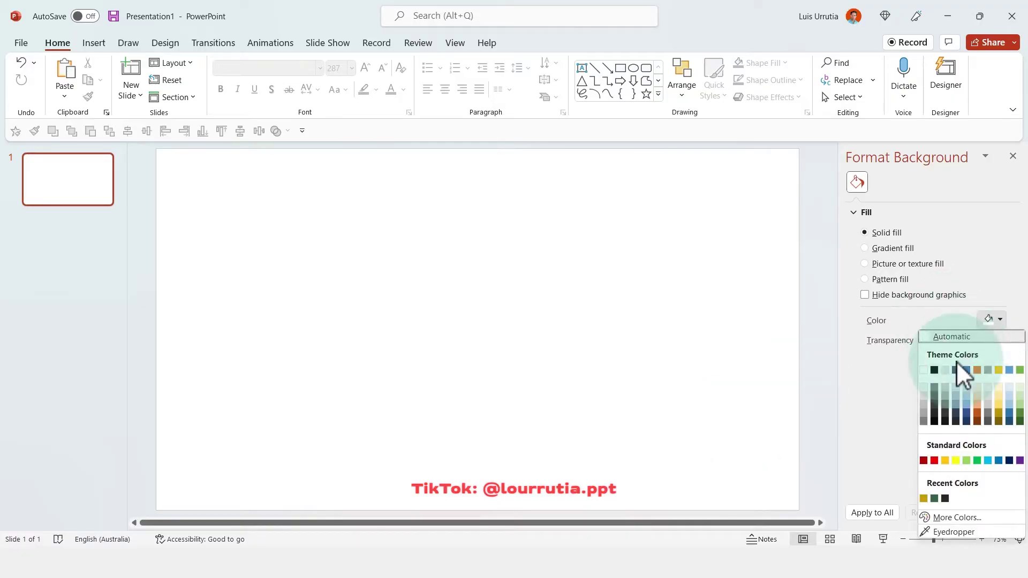
pyautogui.click(924, 499)
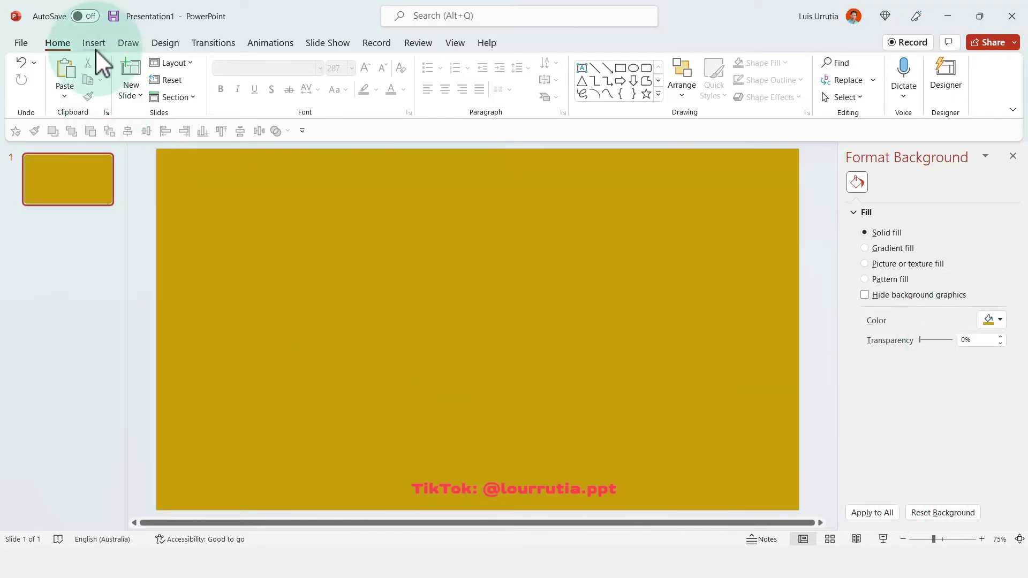
# Step: Add a white '1967' text box in Bebas Neue 287 pt and move it to the left half
pyautogui.click(95, 45)
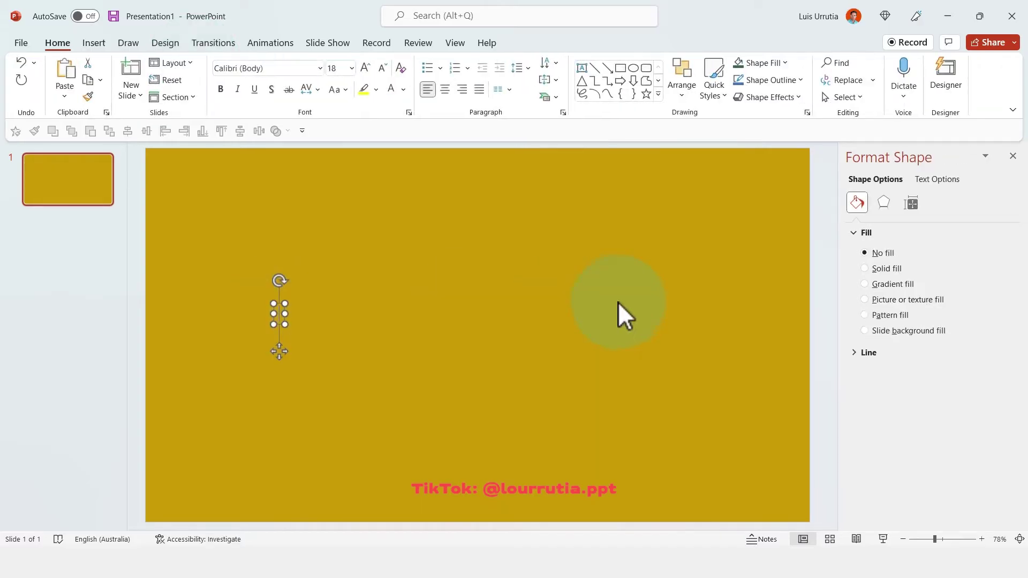
pyautogui.write('1')
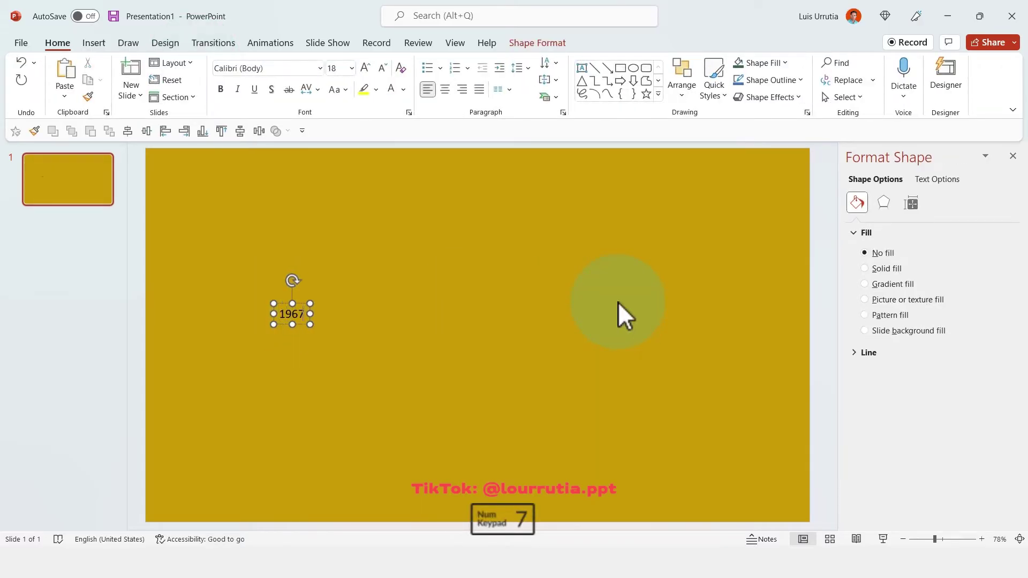
pyautogui.write('967')
pyautogui.hotkey('ctrl', 'a')
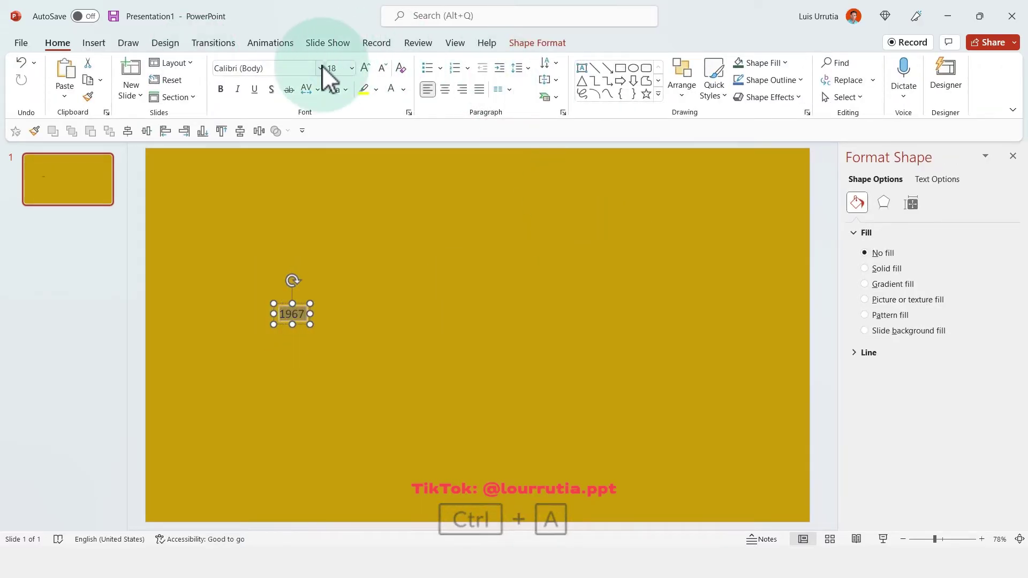
pyautogui.click(313, 69)
pyautogui.write('Bebas Neue')
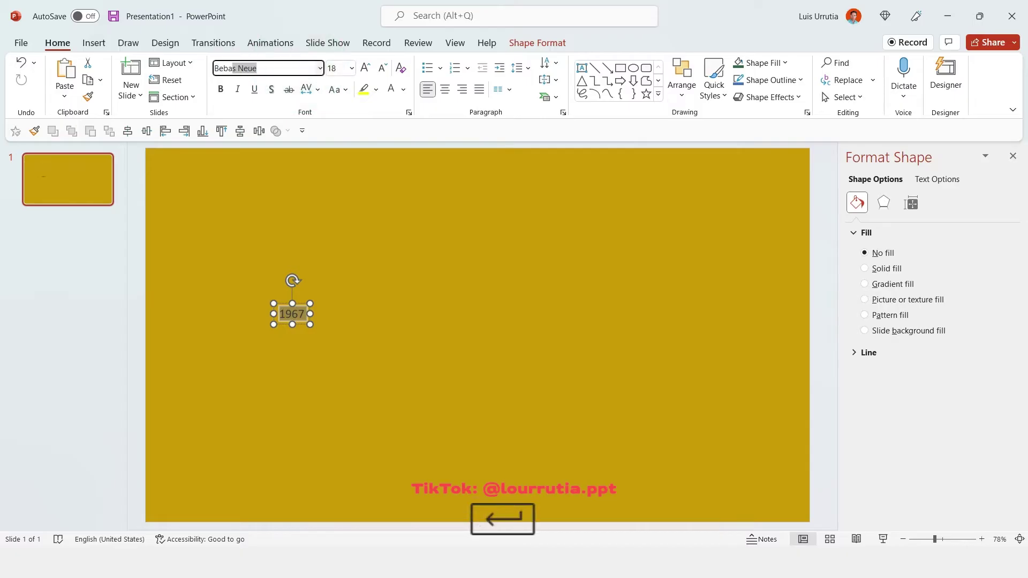
pyautogui.click(337, 69)
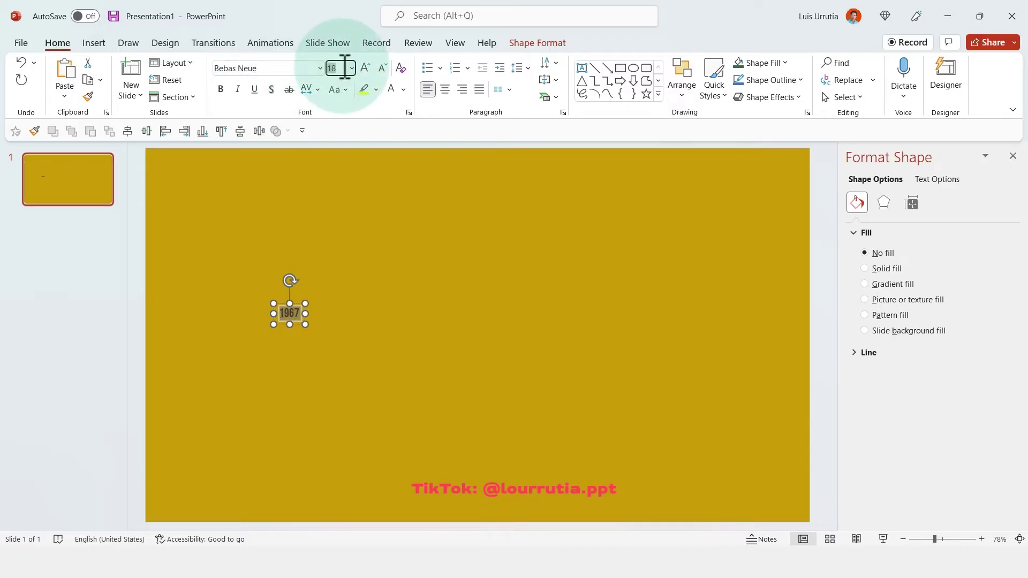
pyautogui.write('287')
pyautogui.press('Return')
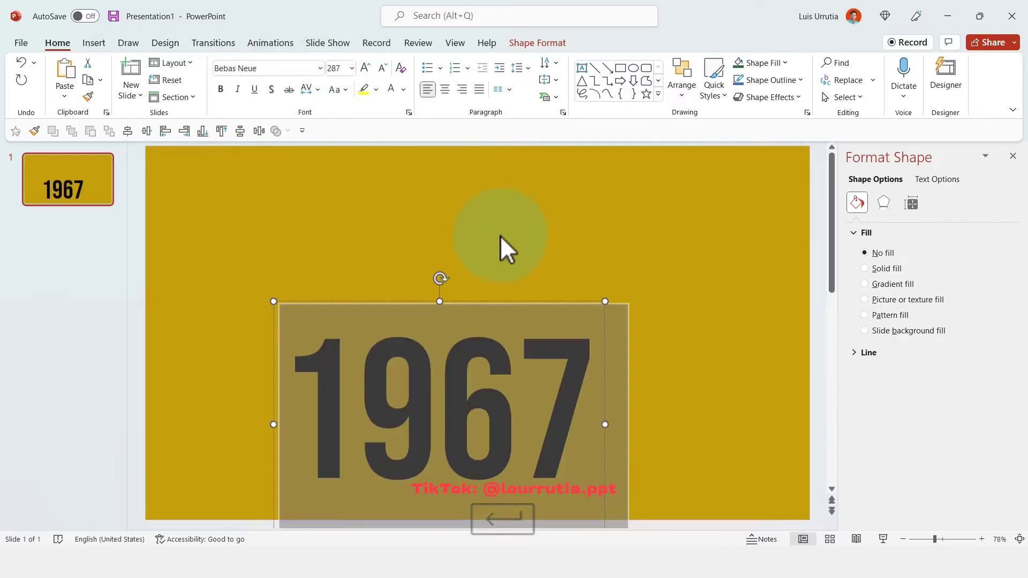
pyautogui.moveTo(471, 304); pyautogui.dragTo(391, 223)
pyautogui.click(390, 90)
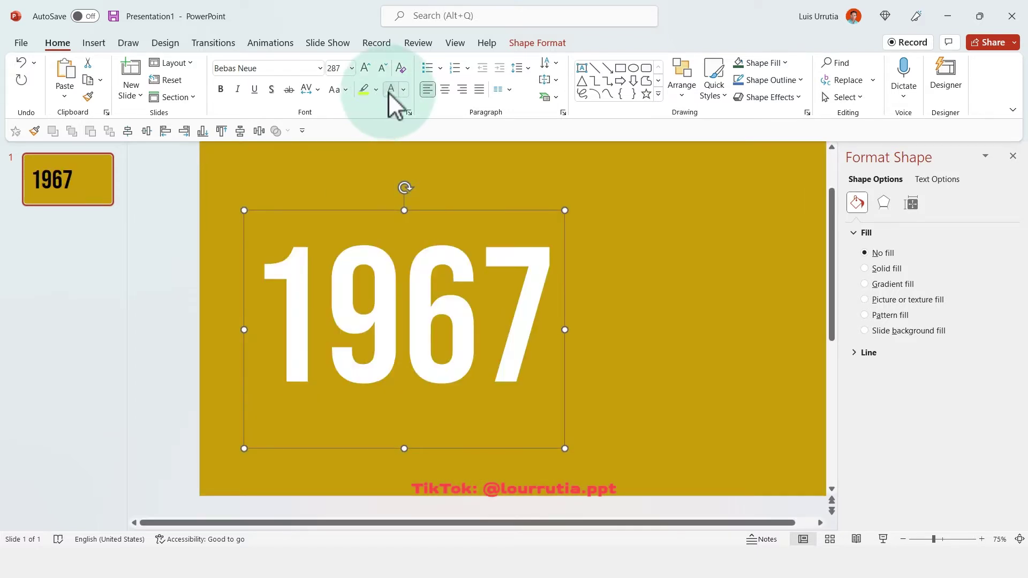
# Step: Add a 'FLOPPY DISK' text box in Bebas Neue, enlarged to 36 pt, right of 1967
pyautogui.click(676, 284)
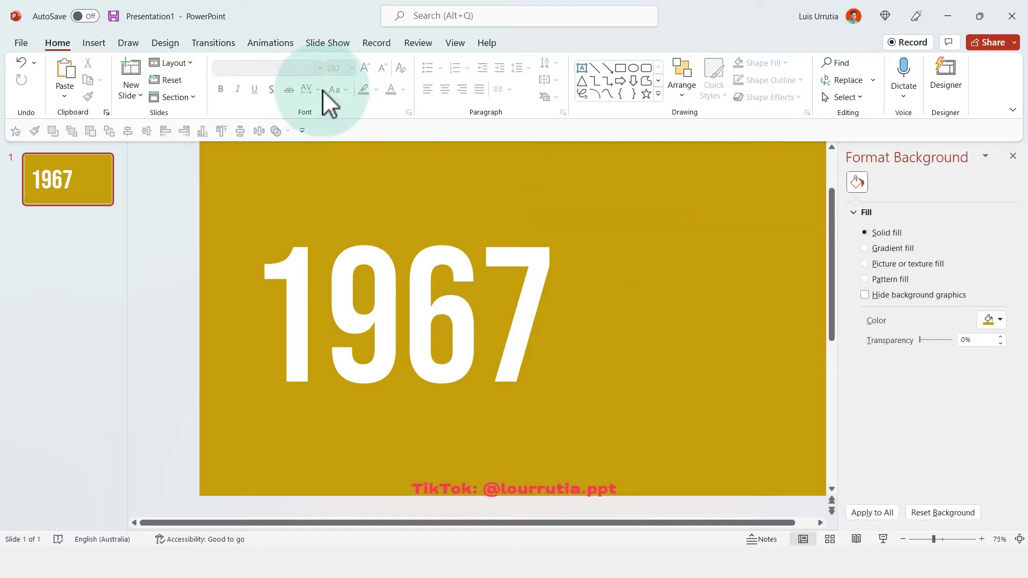
pyautogui.click(91, 54)
pyautogui.click(620, 80)
pyautogui.click(627, 274)
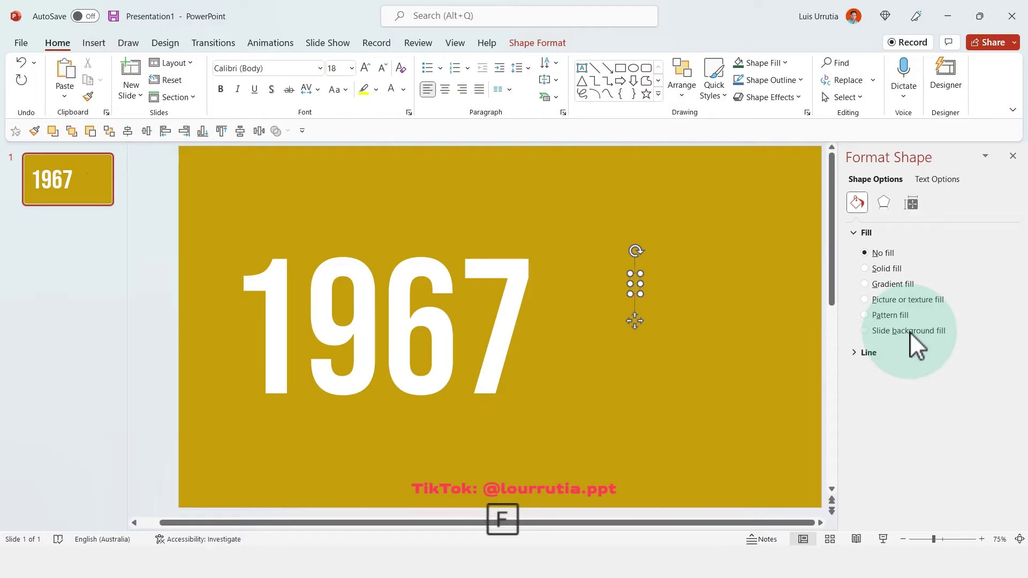
pyautogui.write('FLOPPY DISK')
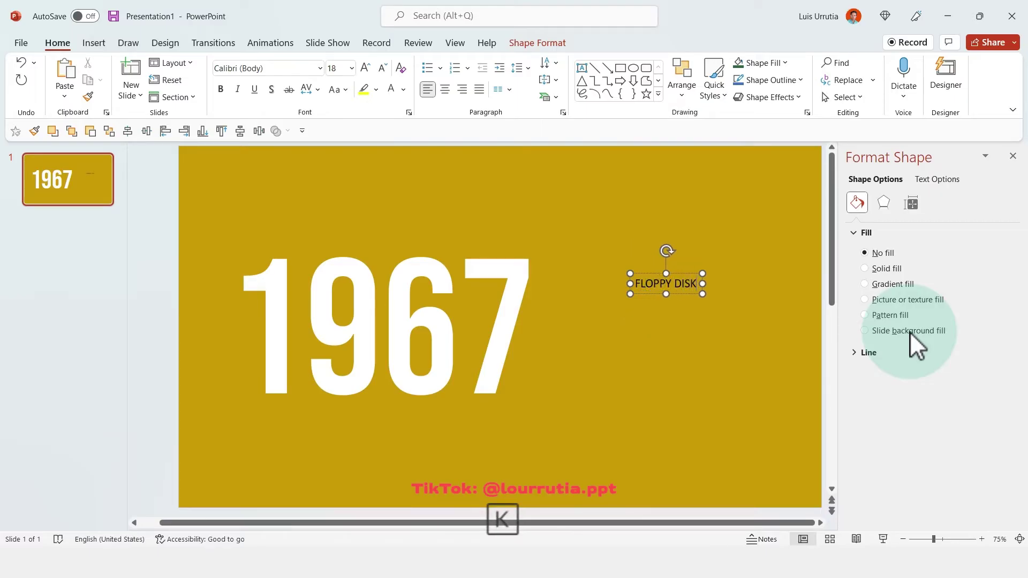
pyautogui.hotkey('ctrl', 'a')
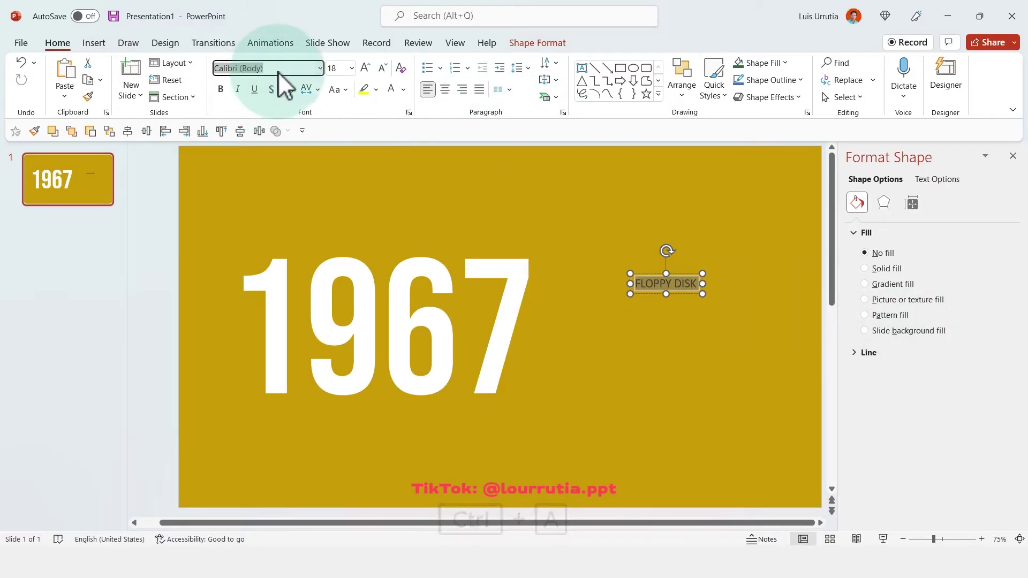
pyautogui.write('Bebas Neue')
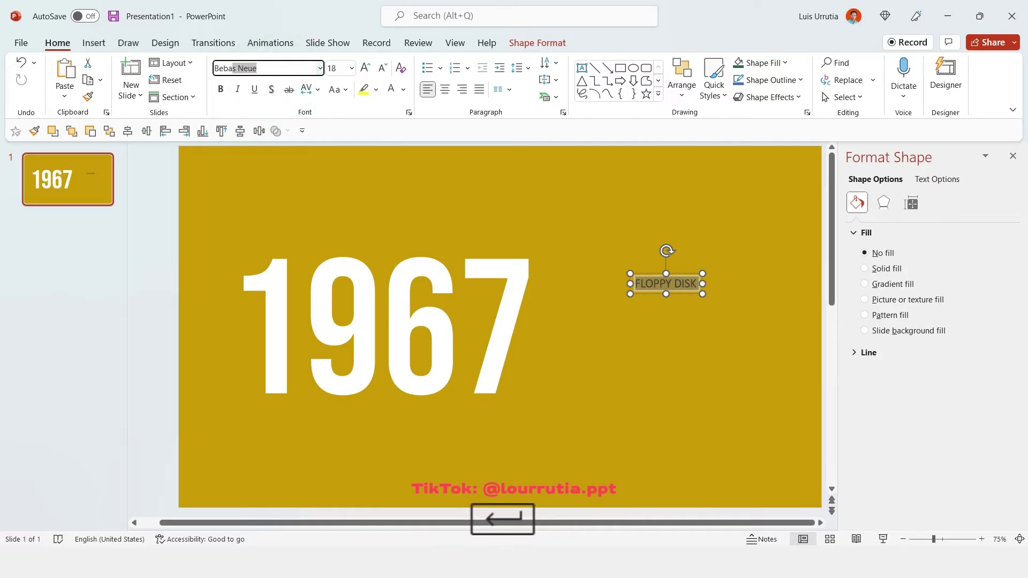
pyautogui.press('Return')
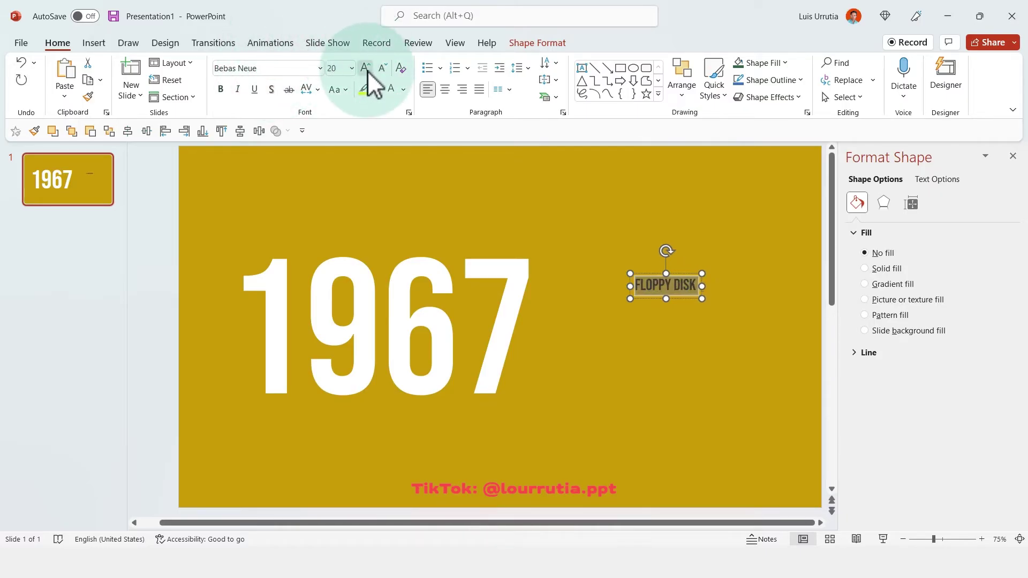
pyautogui.click(366, 68)
pyautogui.click(366, 68)
pyautogui.click(366, 68)
pyautogui.click(366, 68)
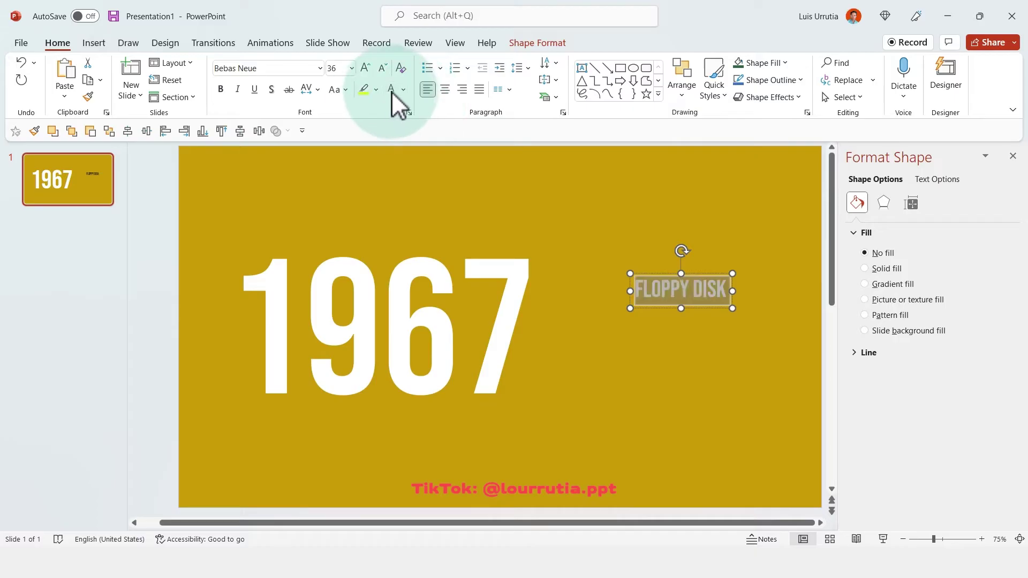
pyautogui.moveTo(697, 291); pyautogui.dragTo(685, 292)
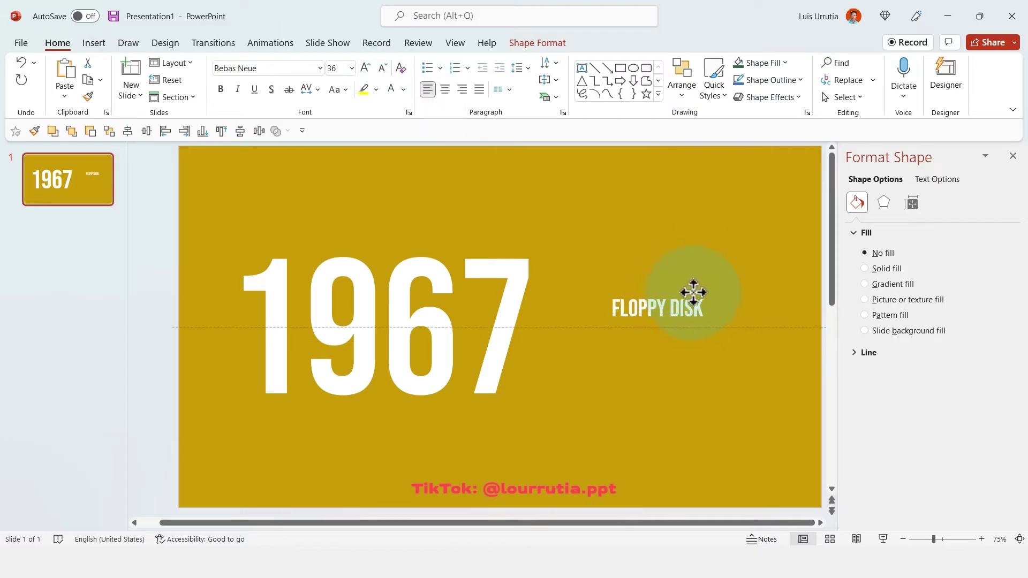
pyautogui.press('Escape')
# Step: Draw a white horizontal line from the 7 to the slide's right edge below FLOPPY DISK
pyautogui.click(594, 73)
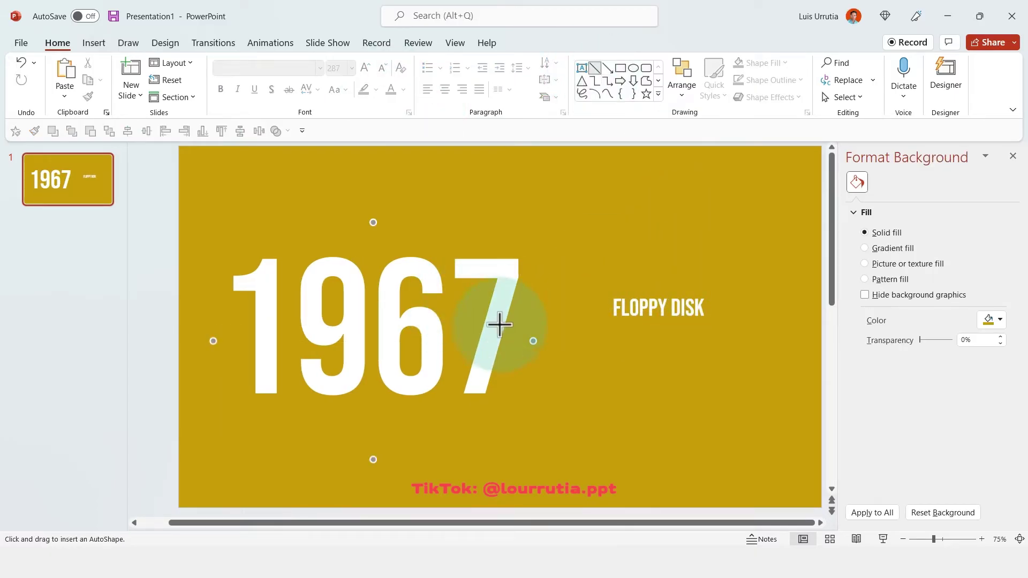
pyautogui.moveTo(494, 329); pyautogui.dragTo(823, 320)
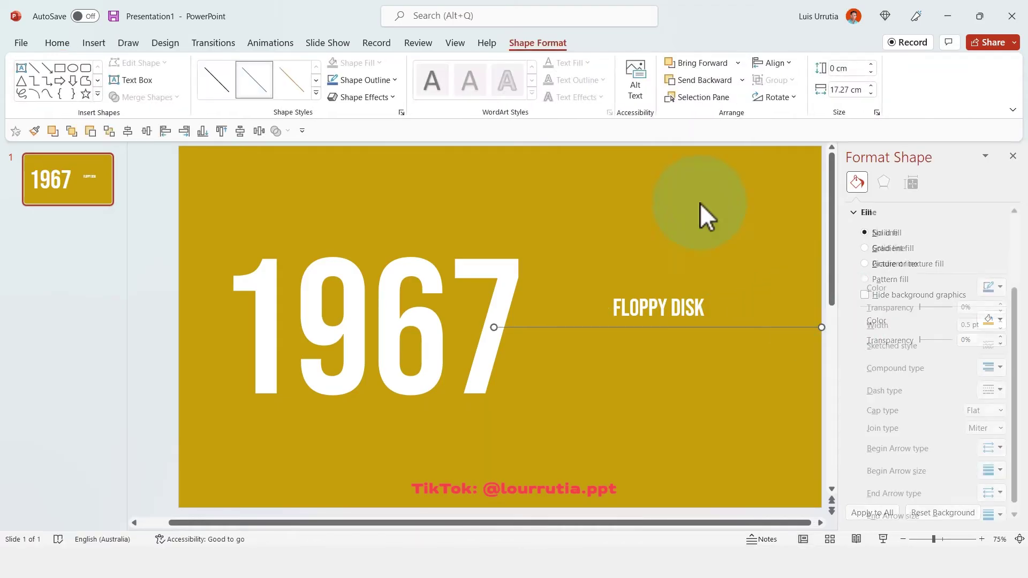
pyautogui.click(397, 79)
pyautogui.click(333, 117)
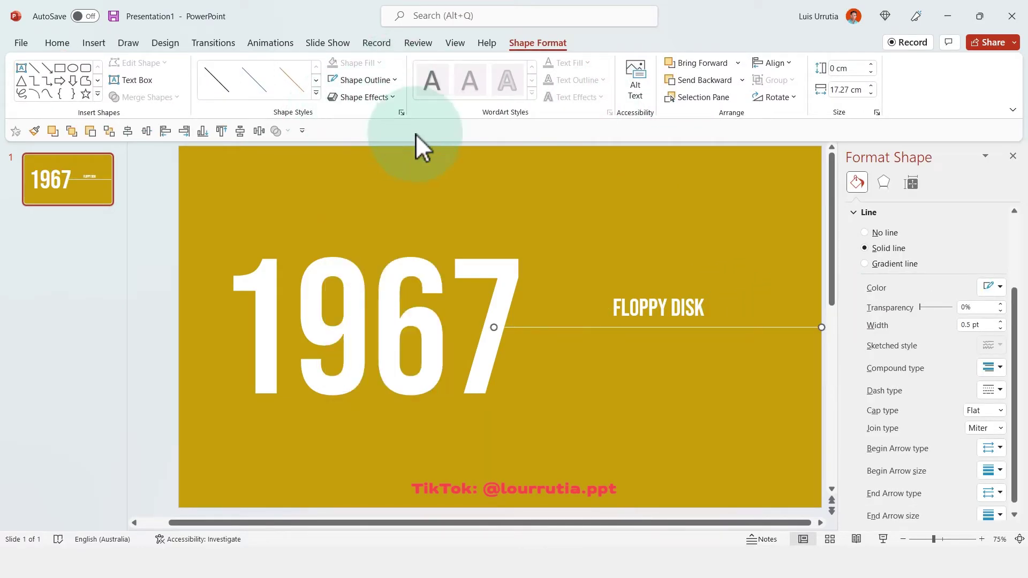
# Step: Set the line's weight to 3 pt
pyautogui.click(394, 81)
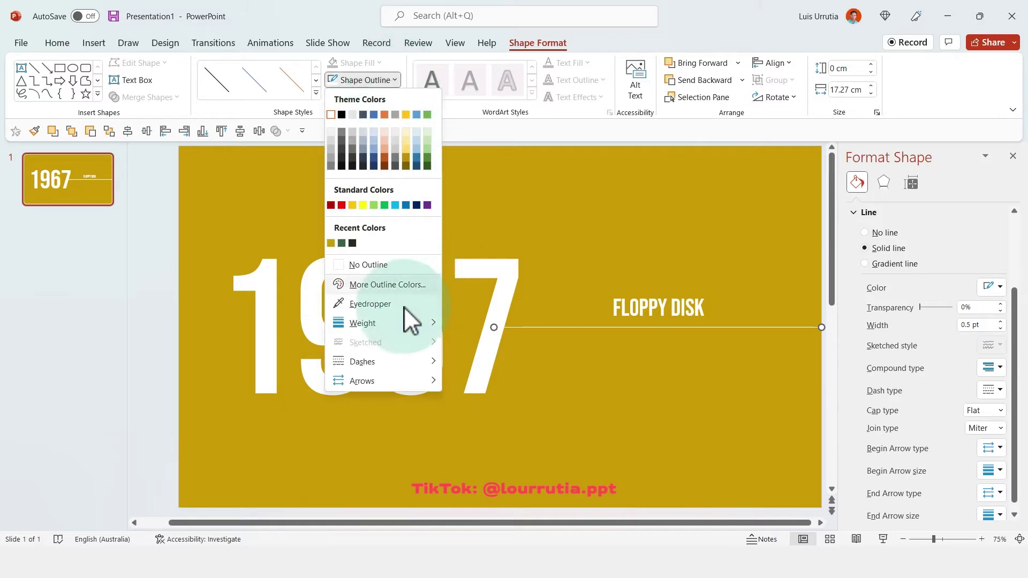
pyautogui.moveTo(394, 324)
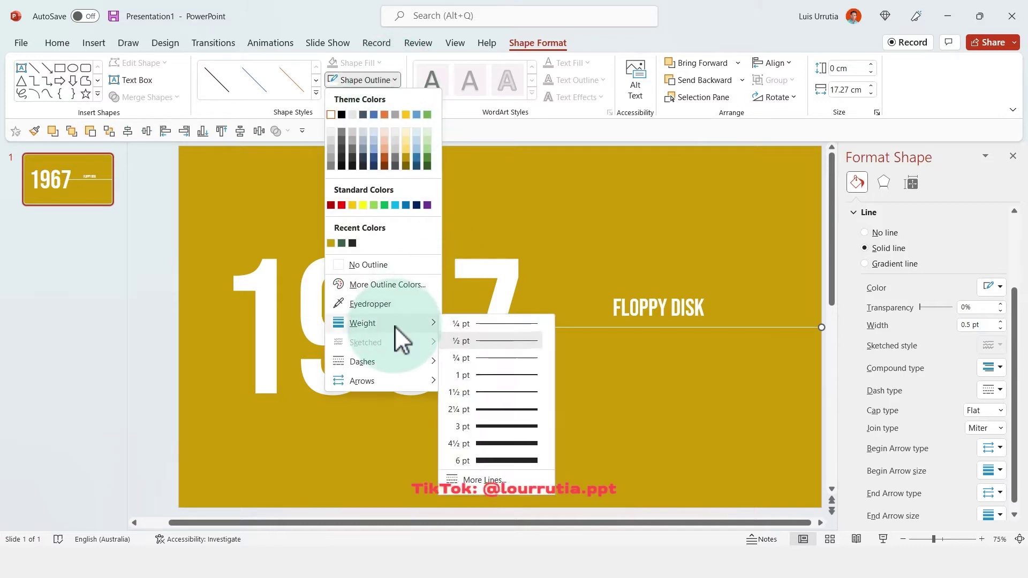
pyautogui.click(481, 410)
pyautogui.click(375, 80)
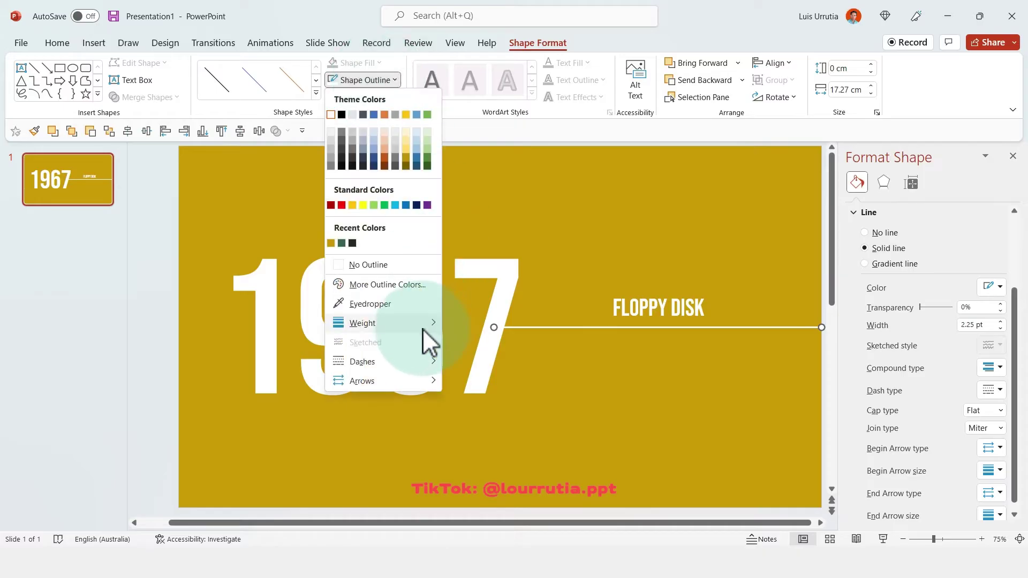
pyautogui.moveTo(422, 328)
pyautogui.click(494, 423)
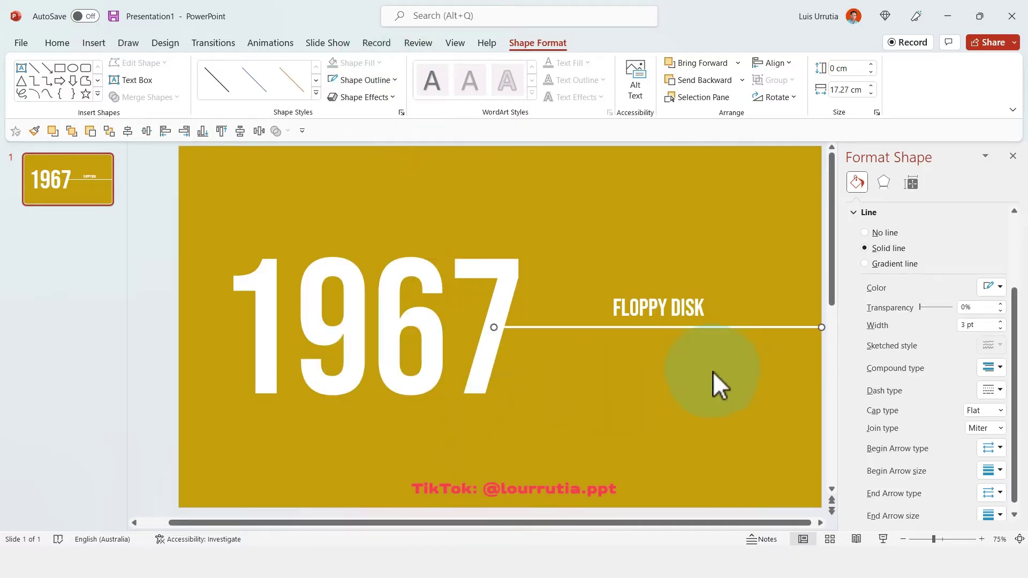
# Step: Draw a text box below FLOPPY DISK and fill it with lorem ipsum text via =lorem(1)
pyautogui.click(689, 315)
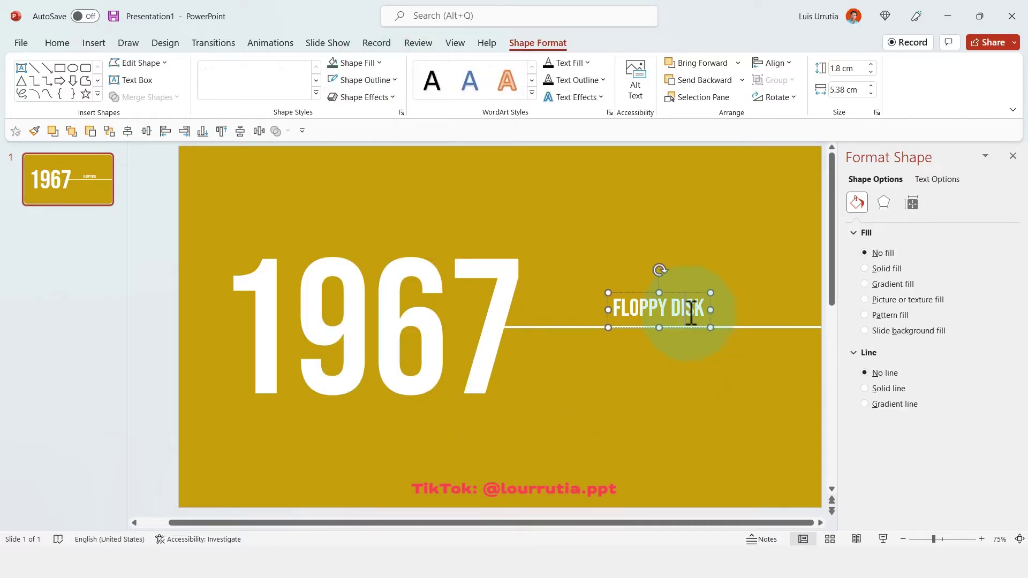
pyautogui.hotkey('alt', 'n')
pyautogui.press('x')
pyautogui.moveTo(609, 338); pyautogui.dragTo(785, 431)
pyautogui.write('=lorem(1)')
pyautogui.press('Return')
pyautogui.press('BackSpace')
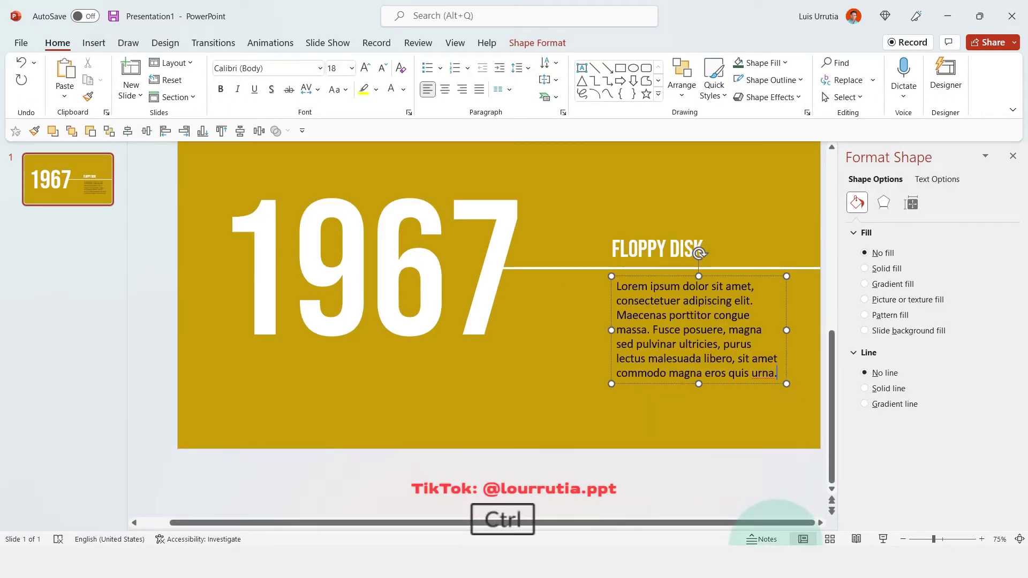
# Step: Set the lorem text to 14 pt and narrow its text box
pyautogui.hotkey('ctrl', 'a')
pyautogui.click(382, 66)
pyautogui.click(383, 67)
pyautogui.click(382, 67)
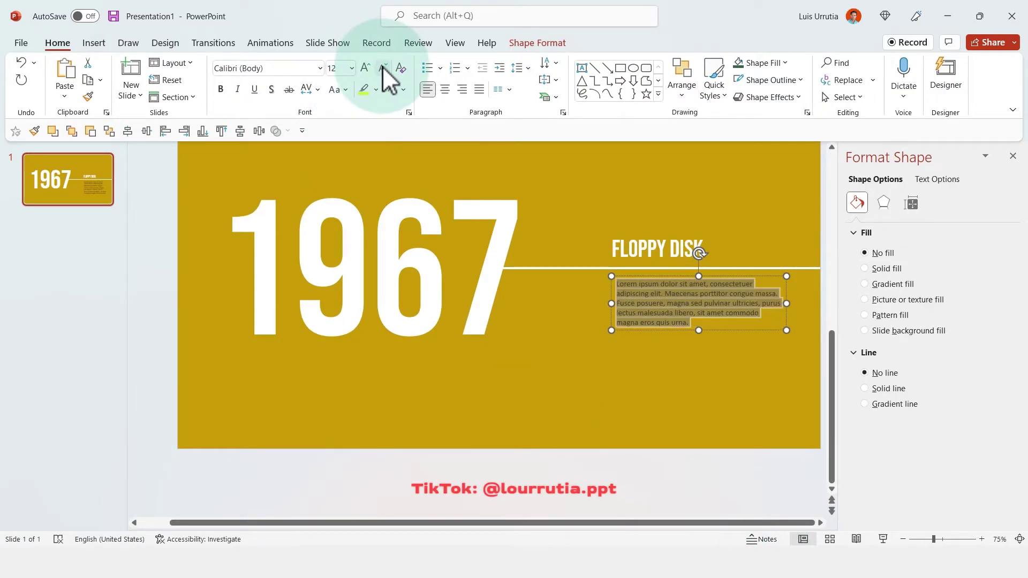
pyautogui.click(365, 66)
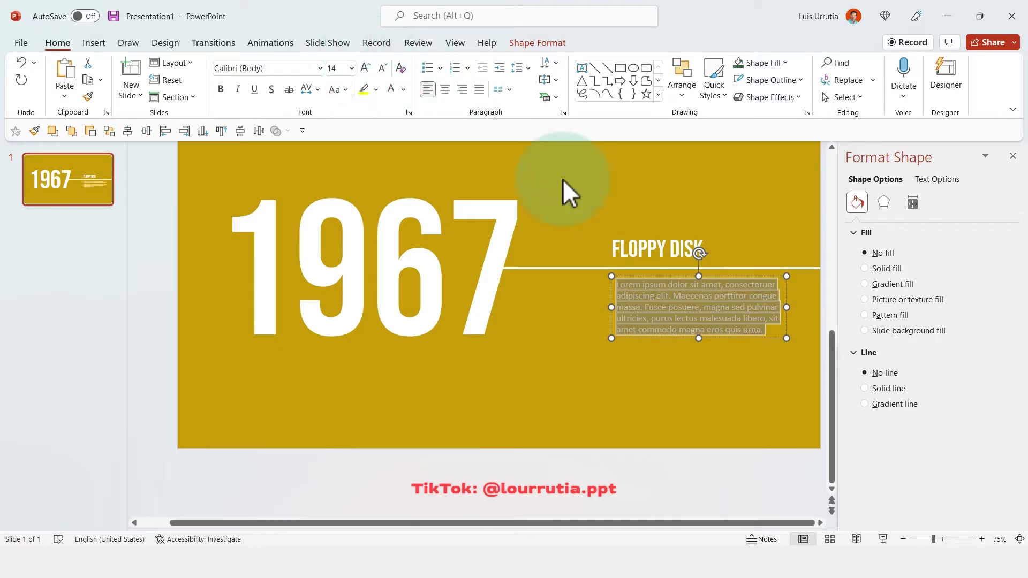
pyautogui.moveTo(787, 305); pyautogui.dragTo(783, 313)
# Step: Set all four inner margins of the title and lorem text boxes to 0 cm
pyautogui.keyDown('shift'); pyautogui.click(650, 229); pyautogui.keyUp('shift')
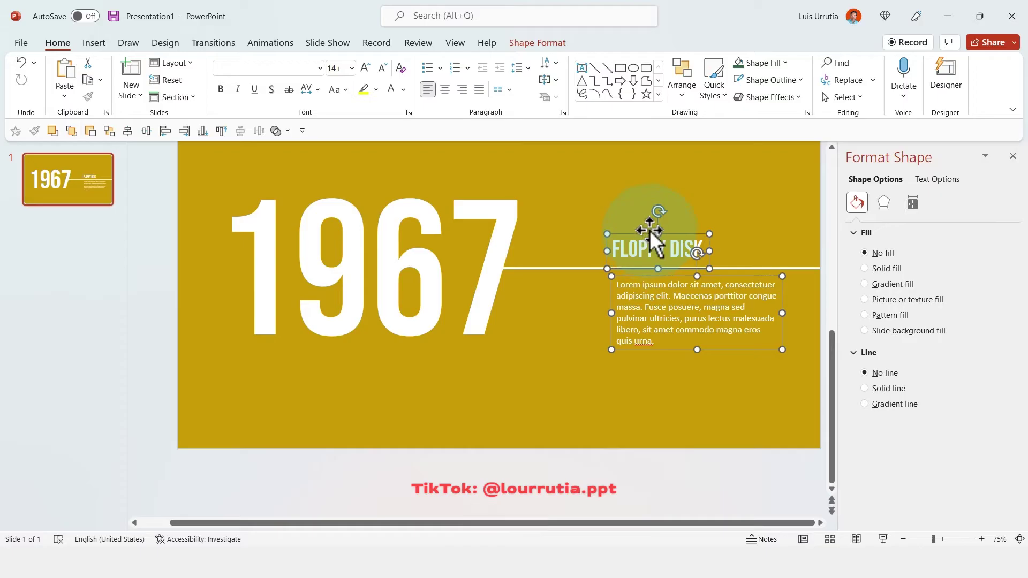
pyautogui.click(937, 179)
pyautogui.click(912, 201)
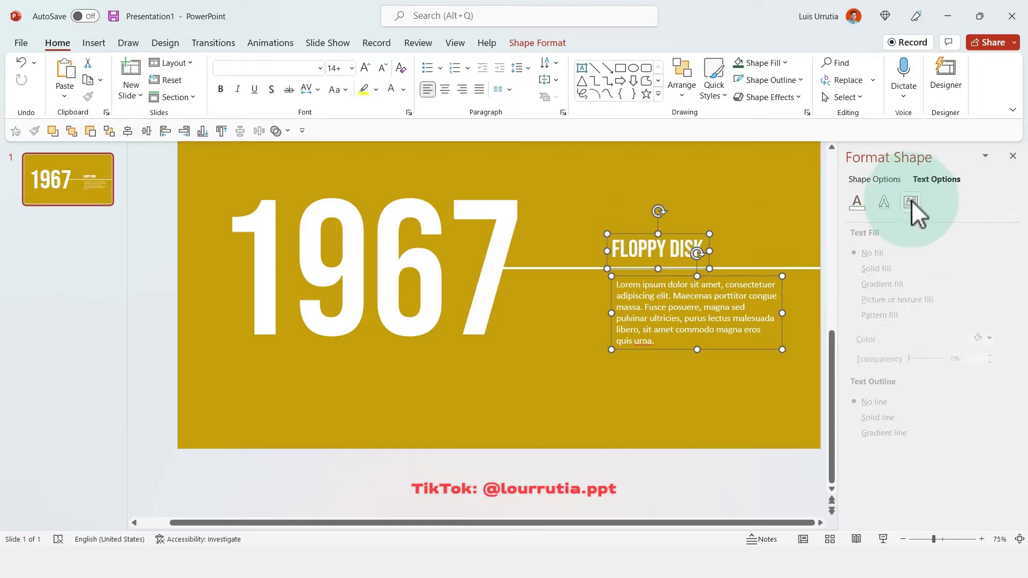
pyautogui.click(999, 344)
pyautogui.click(1000, 345)
pyautogui.click(999, 345)
pyautogui.click(1001, 360)
pyautogui.click(1001, 361)
pyautogui.click(1001, 361)
pyautogui.click(1001, 378)
pyautogui.click(1000, 378)
pyautogui.click(994, 398)
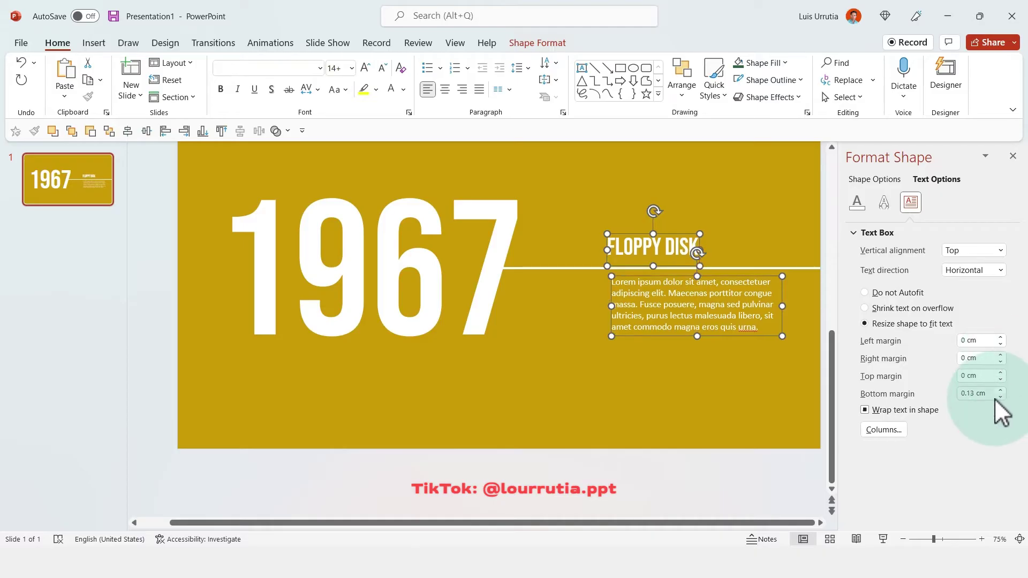
pyautogui.click(1000, 397)
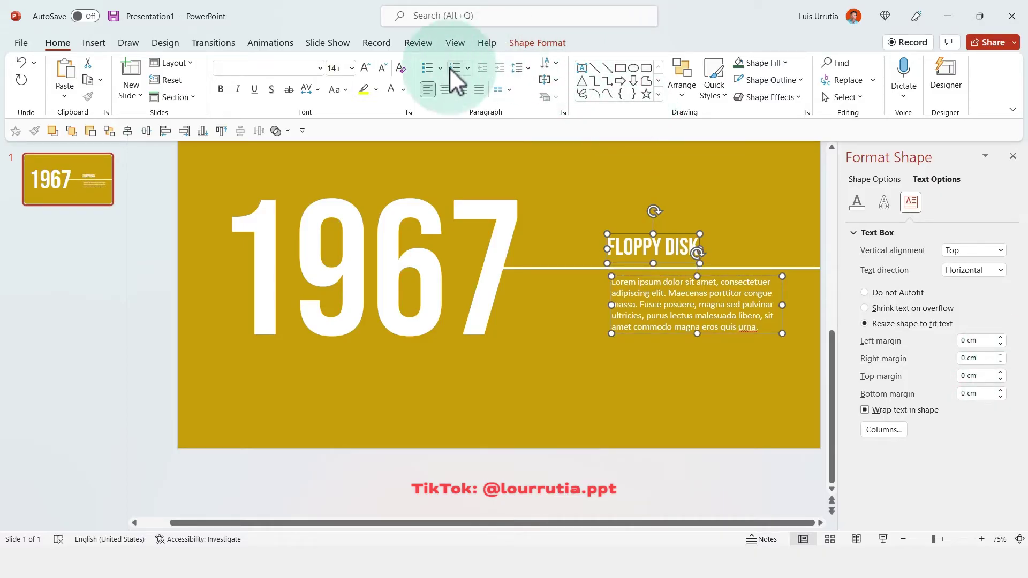
# Step: Align the title and lorem text boxes to the left
pyautogui.click(551, 43)
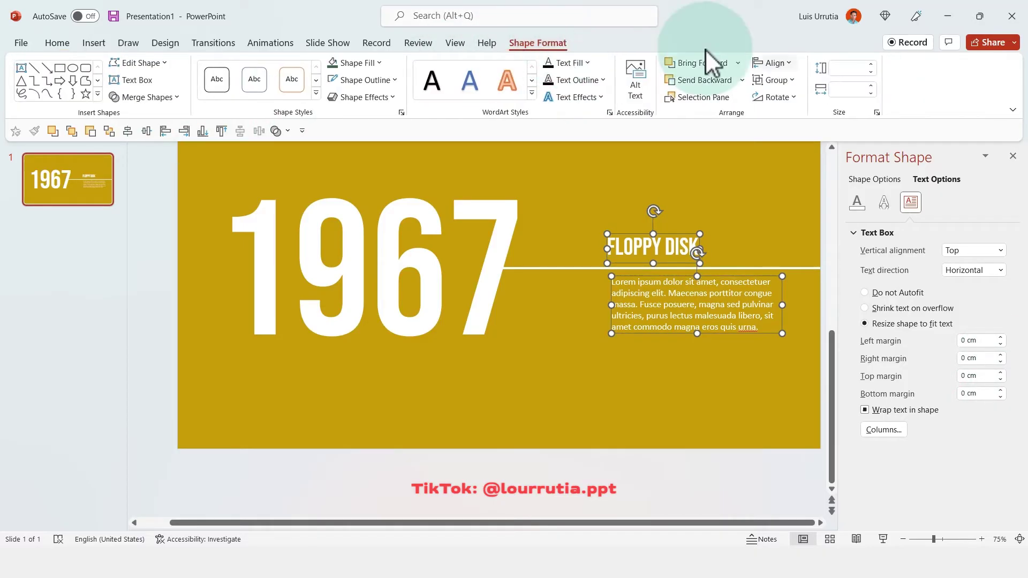
pyautogui.click(774, 63)
pyautogui.click(779, 81)
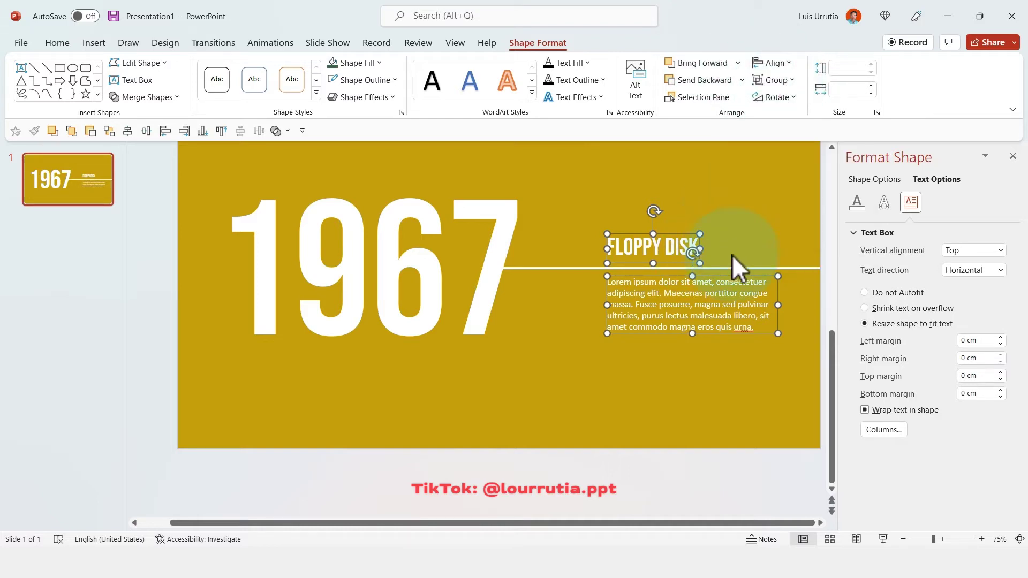
pyautogui.click(786, 214)
# Step: Copy a floppy disk image from the browser's image search
pyautogui.scroll(2, 784, 218)
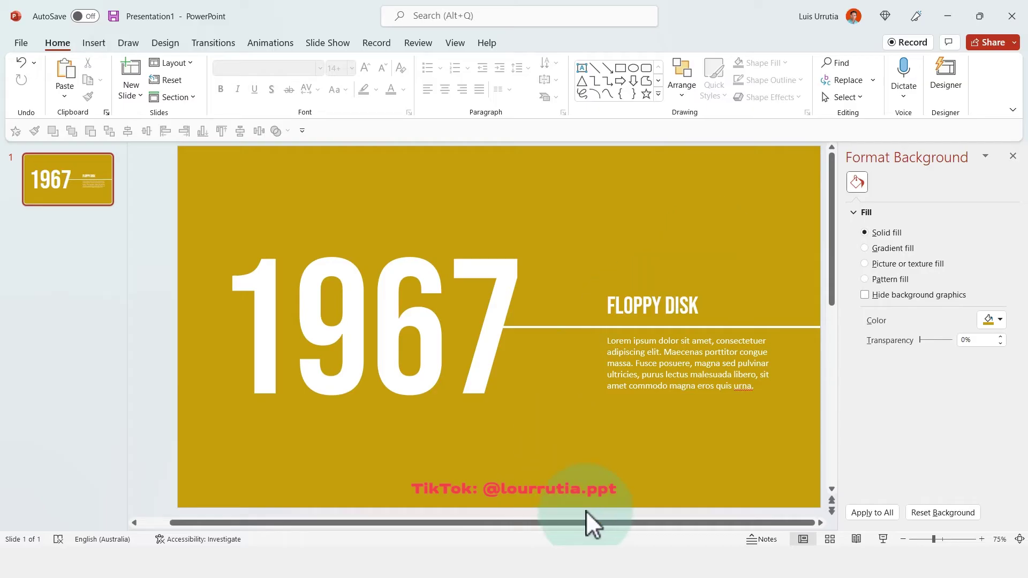
pyautogui.click(586, 562)
pyautogui.click(955, 397)
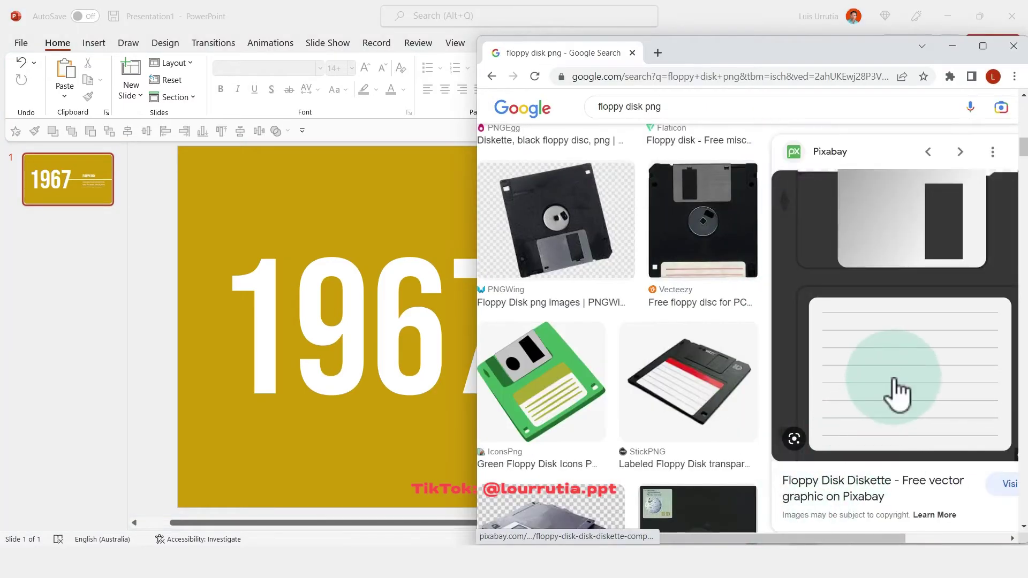
pyautogui.rightClick(978, 271)
pyautogui.click(912, 413)
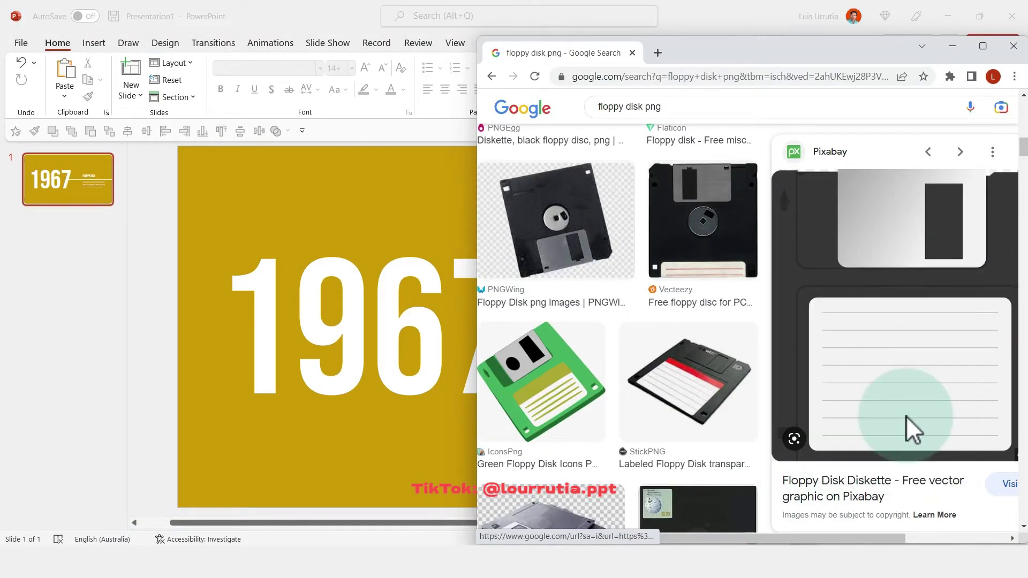
# Step: Paste the floppy disk picture, shrink it proportionally, and place it beside 1967
pyautogui.click(431, 131)
pyautogui.click(421, 187)
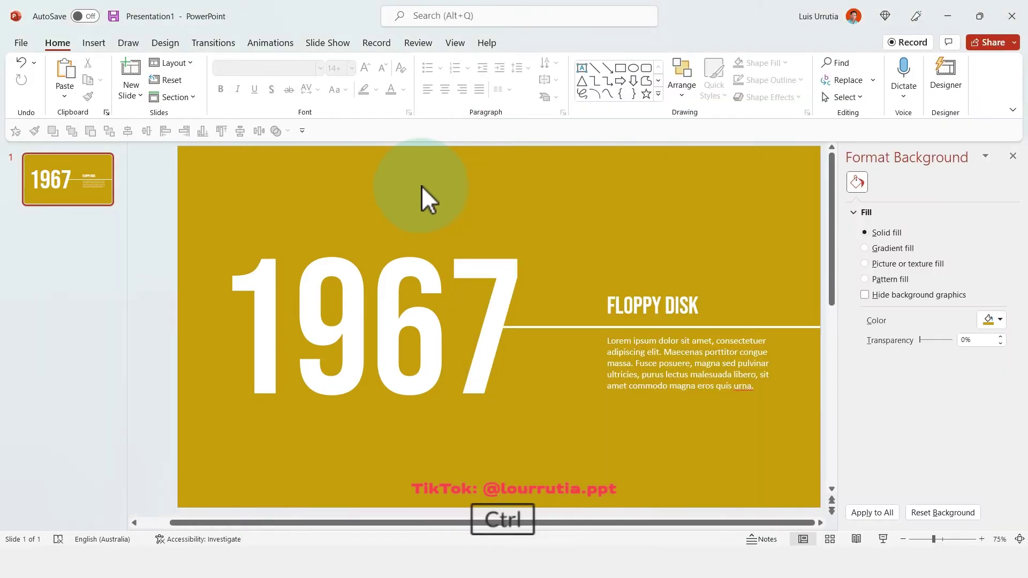
pyautogui.hotkey('ctrl', 'v')
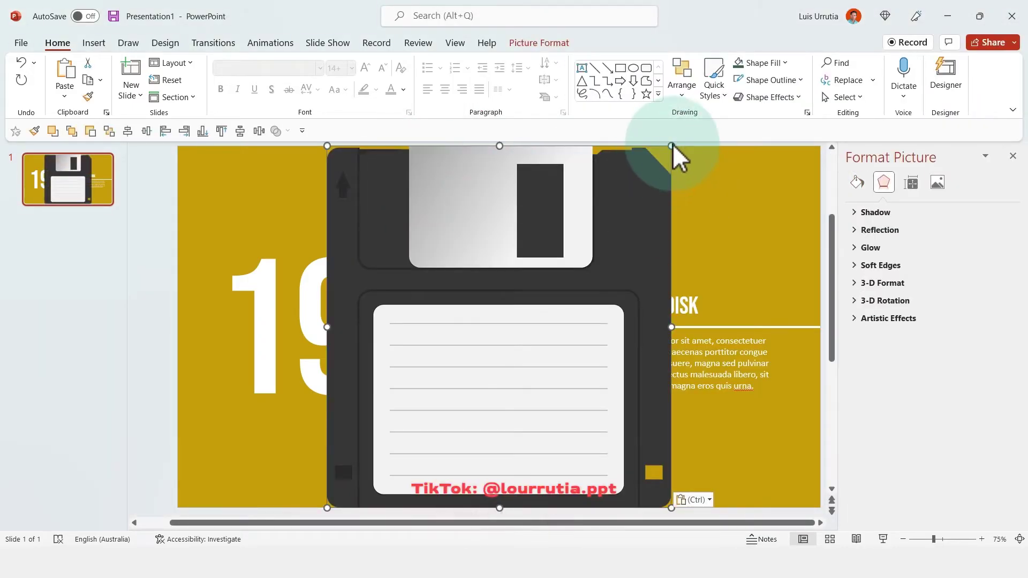
pyautogui.moveTo(671, 146); pyautogui.dragTo(459, 368)
pyautogui.moveTo(422, 420); pyautogui.dragTo(594, 305)
# Step: Shift 1967 and the picture left, and the title and lorem text slightly right
pyautogui.click(456, 277)
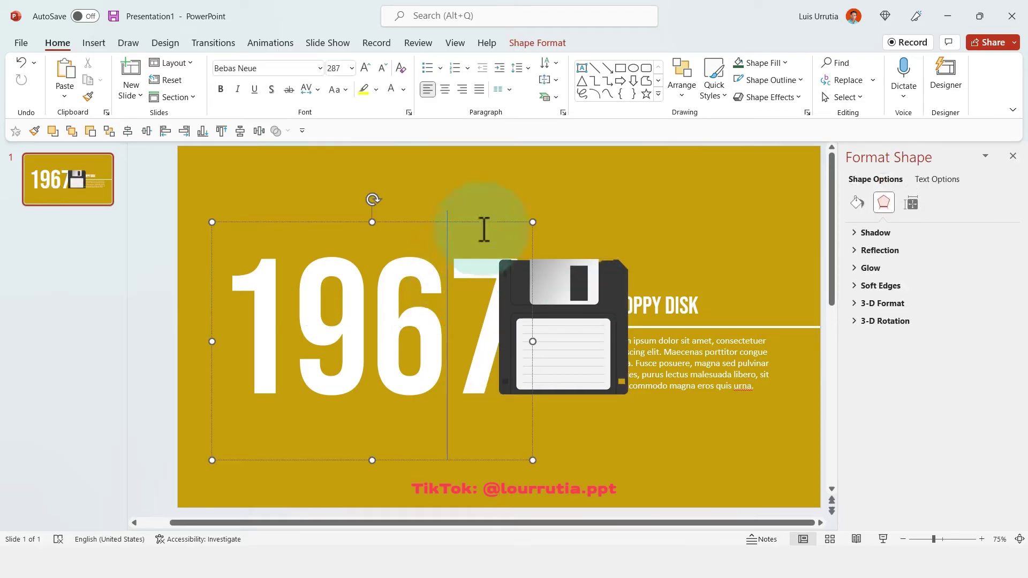
pyautogui.moveTo(481, 221); pyautogui.dragTo(460, 222)
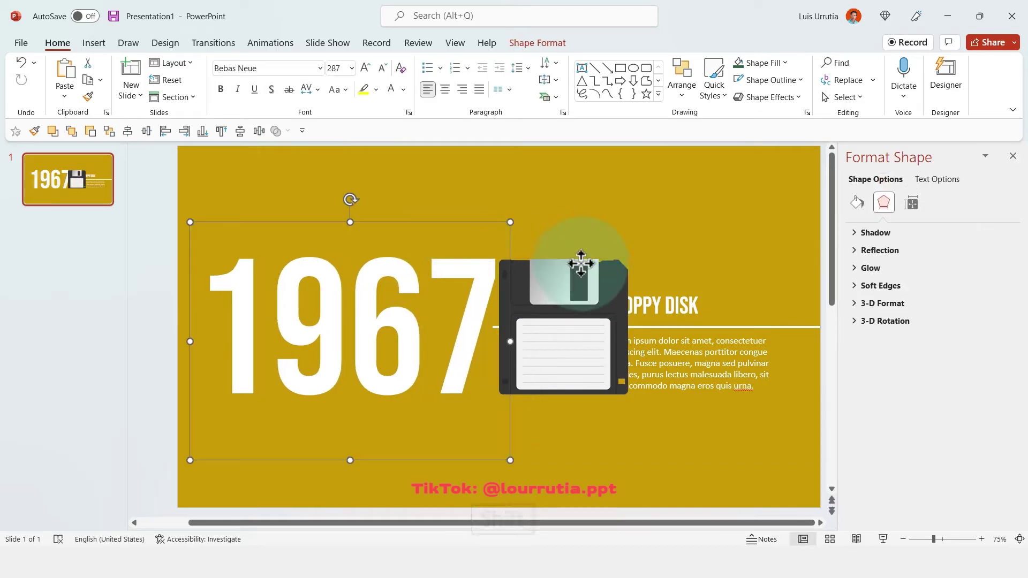
pyautogui.moveTo(580, 270); pyautogui.dragTo(562, 266)
pyautogui.click(669, 305)
pyautogui.keyDown('shift'); pyautogui.click(689, 346); pyautogui.keyUp('shift')
pyautogui.moveTo(676, 335)
pyautogui.mouseDown()
pyautogui.moveTo(708, 340)
pyautogui.moveTo(692, 345)
pyautogui.mouseUp()
# Step: Enlarge the floppy disk picture slightly
pyautogui.click(760, 401)
pyautogui.click(796, 362)
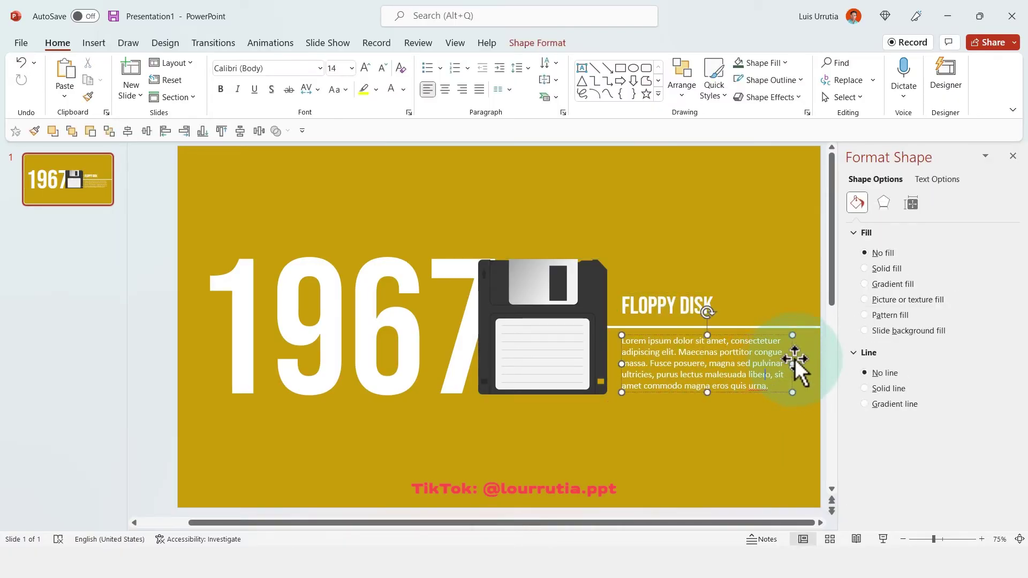
pyautogui.click(699, 424)
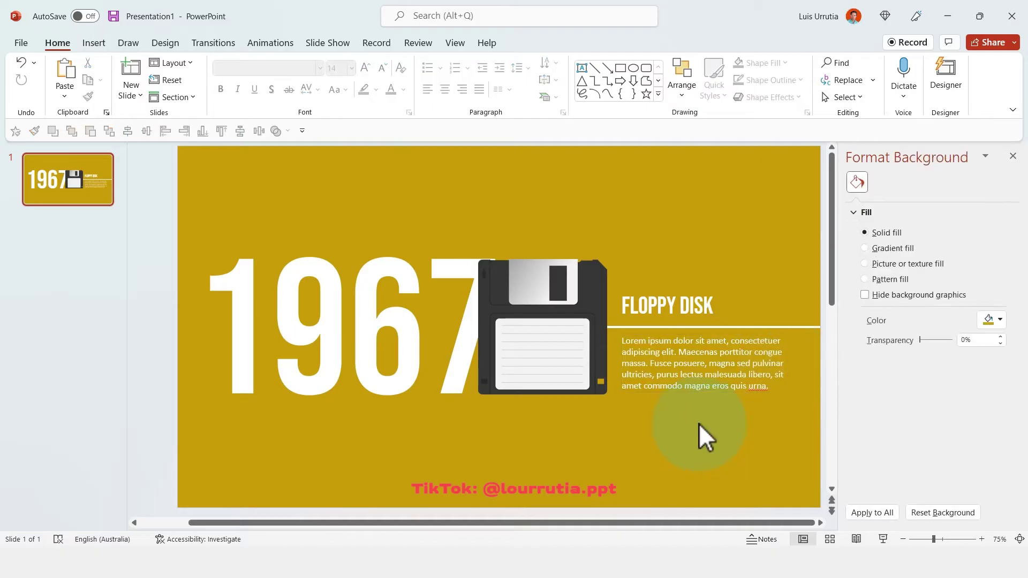
pyautogui.click(589, 335)
pyautogui.moveTo(608, 260)
pyautogui.mouseDown()
pyautogui.moveTo(603, 271)
pyautogui.moveTo(621, 250)
pyautogui.mouseUp()
# Step: Duplicate slide 1 and change the copy's year from 1967 to 1982
pyautogui.click(649, 253)
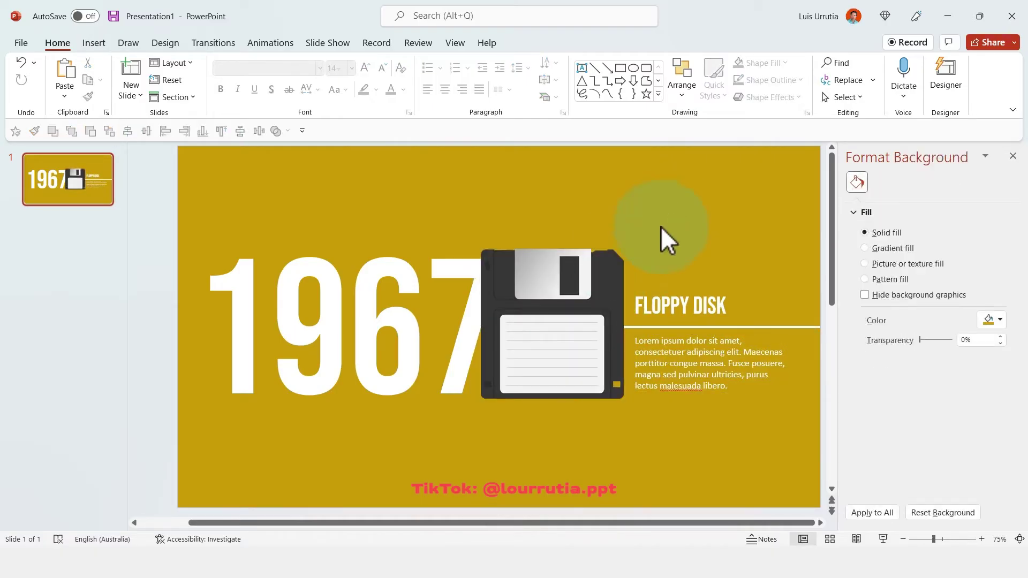
pyautogui.click(81, 180)
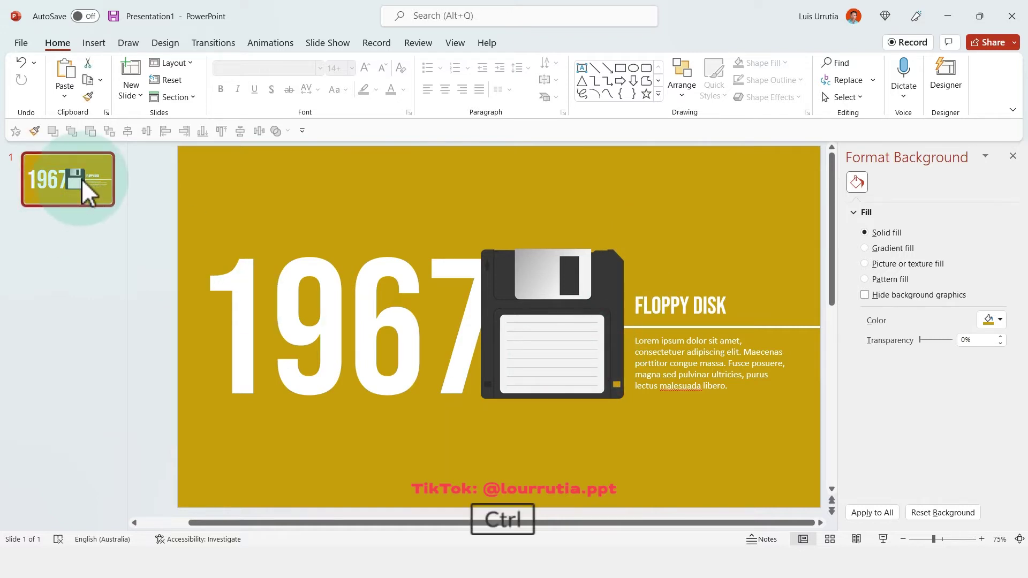
pyautogui.hotkey('ctrl', 'd')
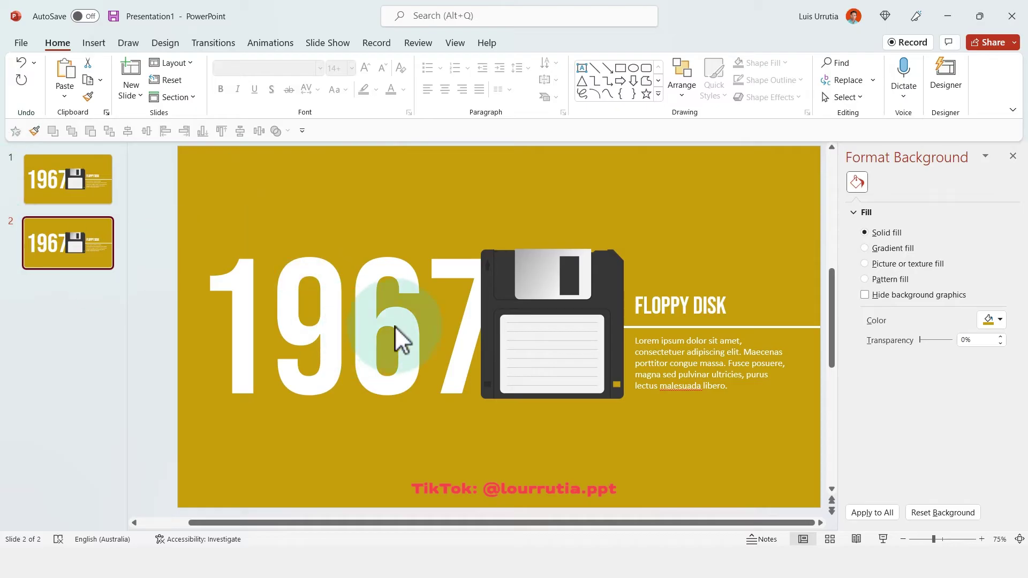
pyautogui.click(426, 329)
pyautogui.doubleClick(379, 344)
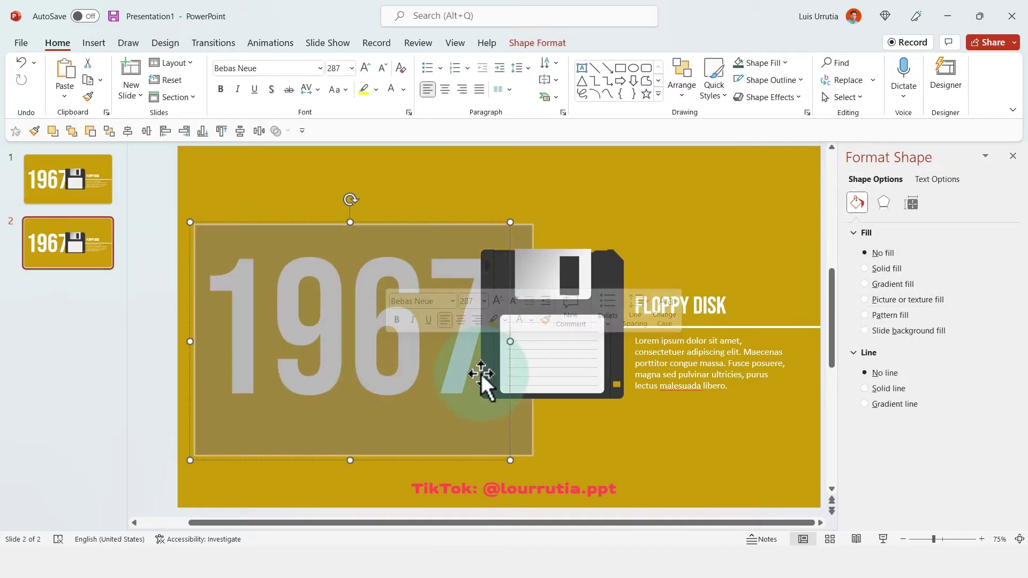
pyautogui.click(480, 379)
pyautogui.press('BackSpace')
pyautogui.press('BackSpace')
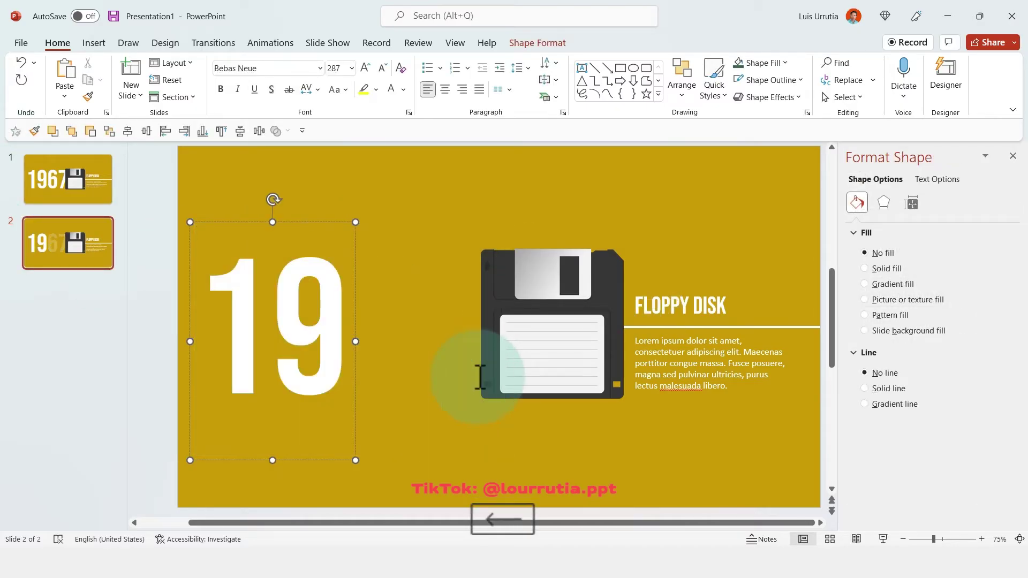
pyautogui.write('82')
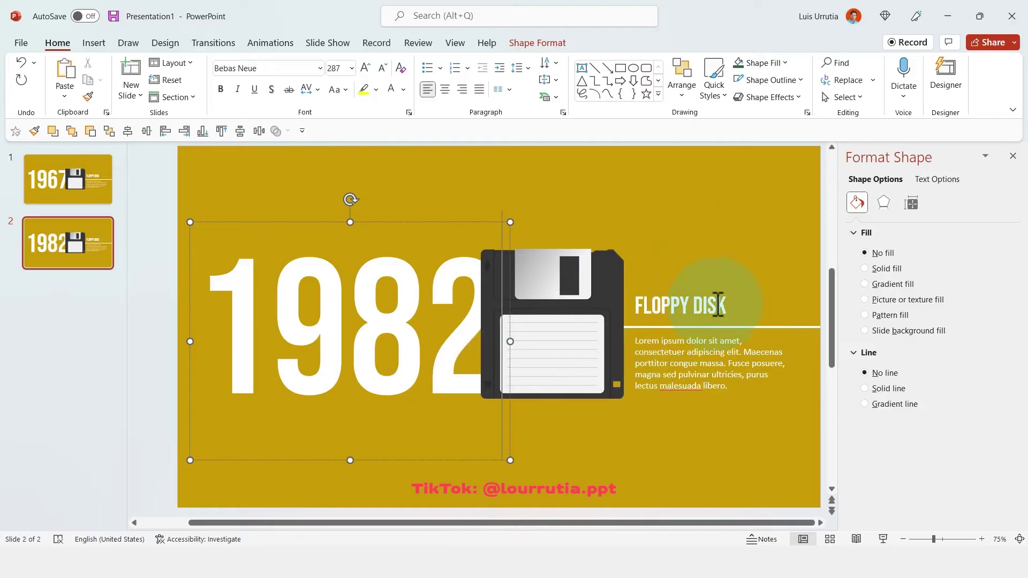
# Step: Delete the floppy picture on slide 2 and retype the title as COMPACT DISK
pyautogui.click(568, 300)
pyautogui.press('BackSpace')
pyautogui.tripleClick(713, 301)
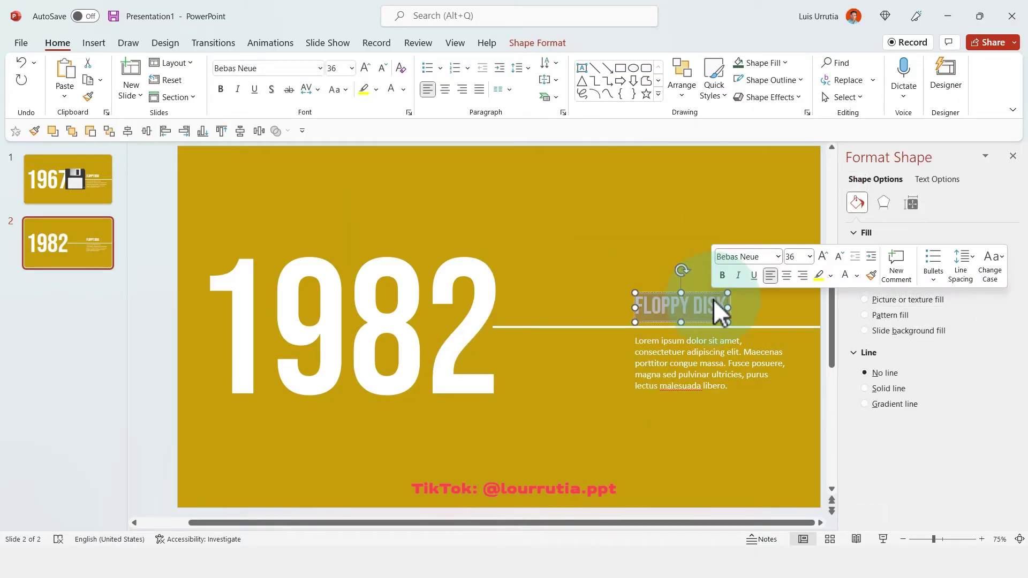
pyautogui.write('COMPACT DI')
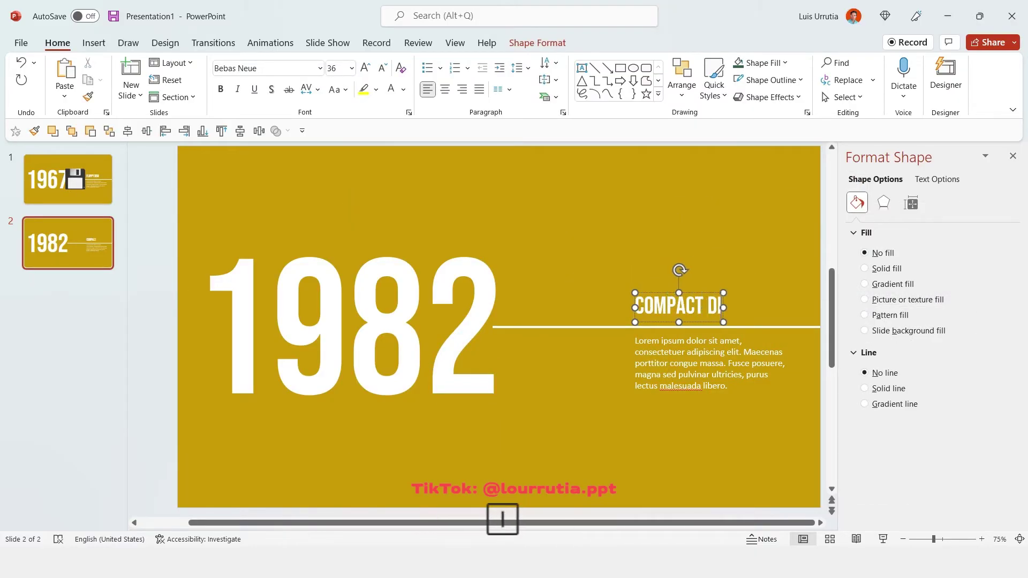
# Step: Copy the white line across the 1982 digits, ending near the slide's left edge
pyautogui.click(594, 327)
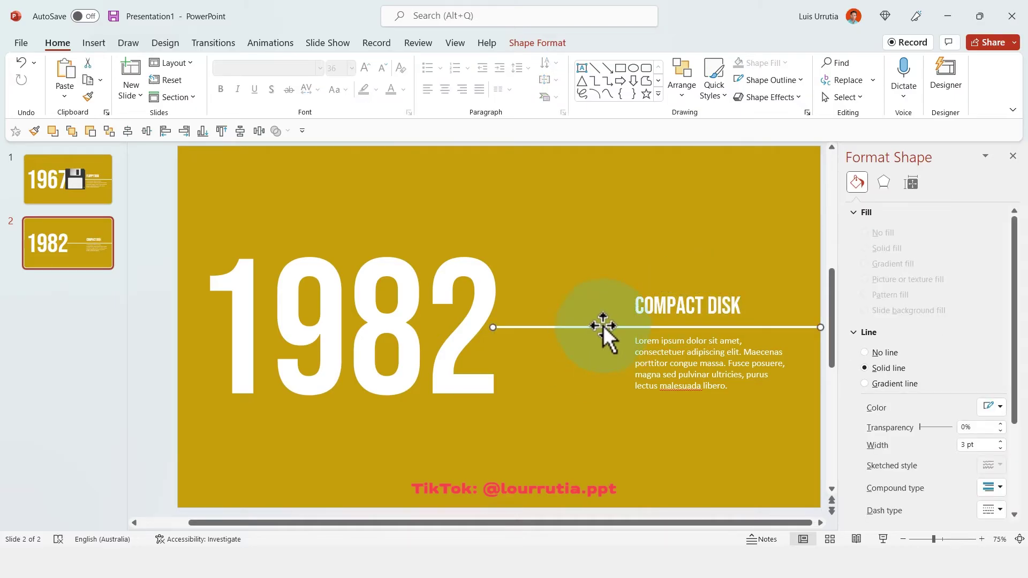
pyautogui.moveTo(603, 326); pyautogui.dragTo(284, 348)
pyautogui.moveTo(495, 328); pyautogui.dragTo(235, 346)
pyautogui.click(674, 474)
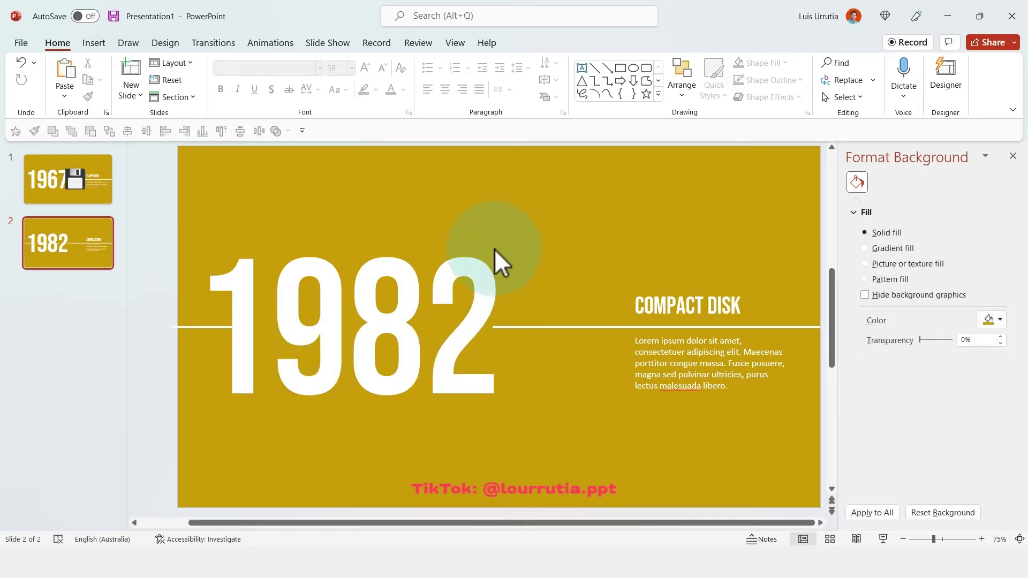
# Step: Draw a rectangle covering the whole slide, sized to 33.87 × 19.05 cm
pyautogui.click(619, 69)
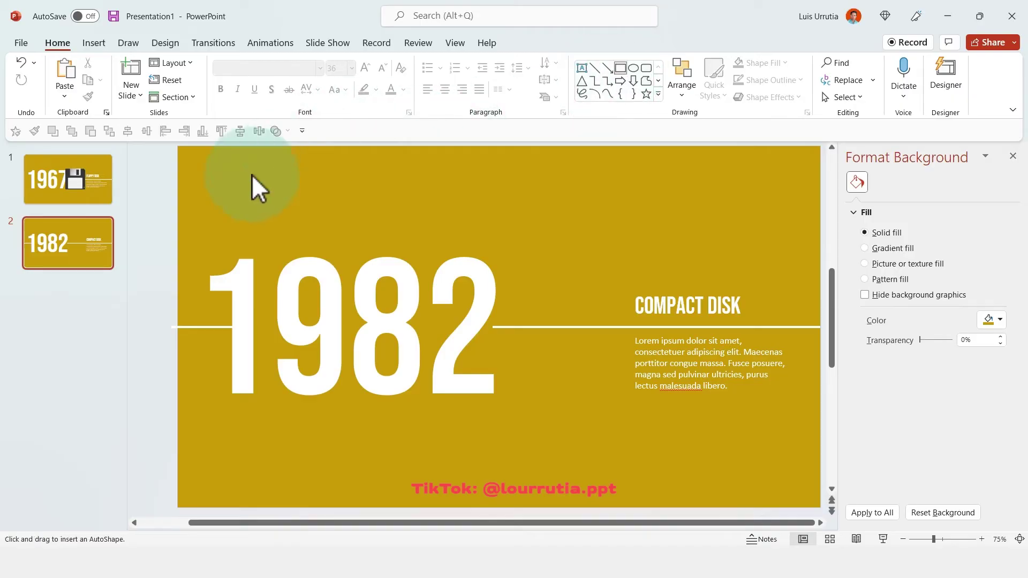
pyautogui.moveTo(176, 145); pyautogui.dragTo(552, 495)
pyautogui.moveTo(552, 316); pyautogui.dragTo(826, 296)
pyautogui.moveTo(928, 539); pyautogui.dragTo(925, 537)
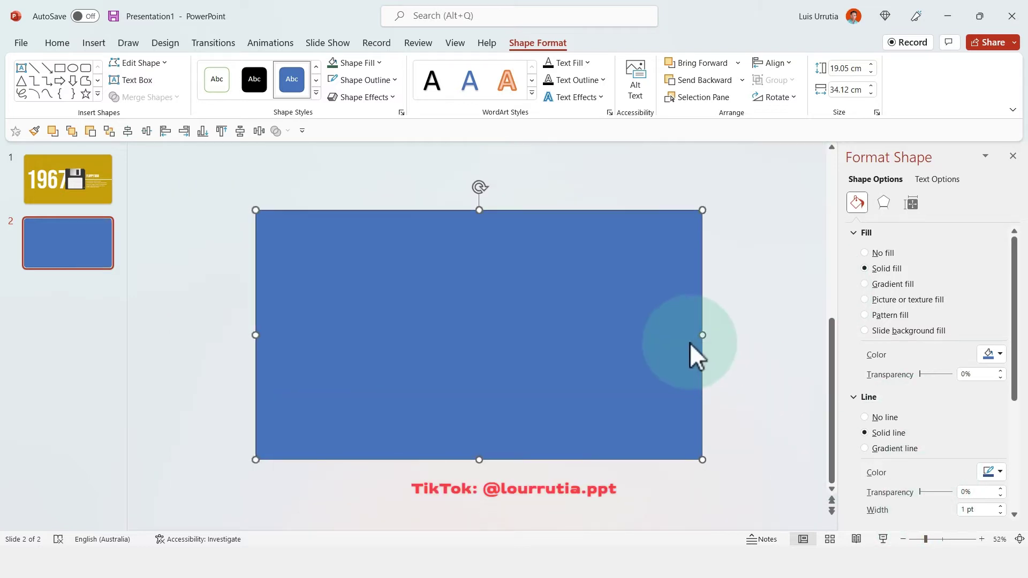
pyautogui.moveTo(703, 334)
pyautogui.mouseDown()
pyautogui.moveTo(684, 328)
pyautogui.moveTo(700, 327)
pyautogui.mouseUp()
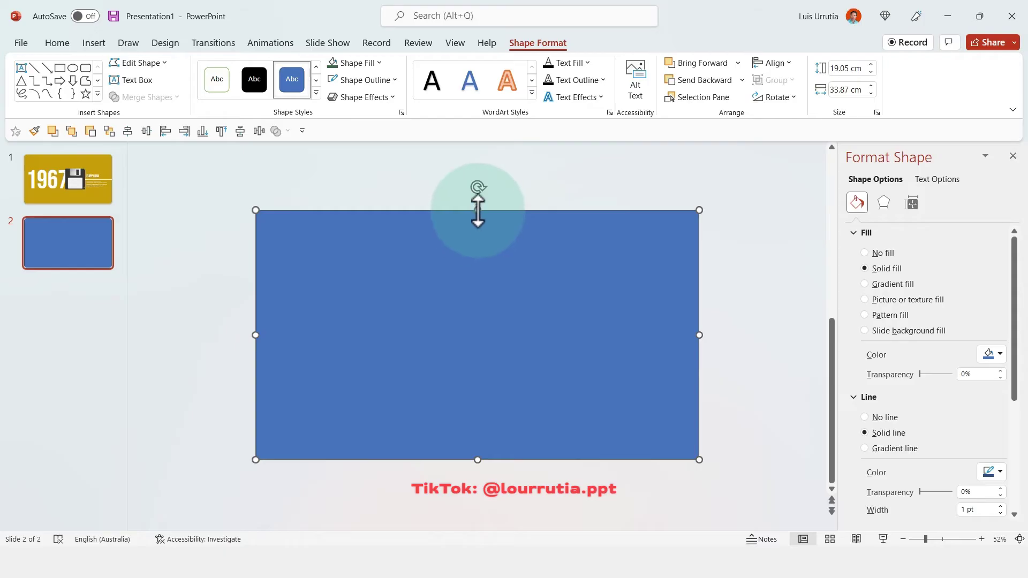
# Step: Send the rectangle to the back, remove its outline, and fill it dark grey
pyautogui.rightClick(547, 248)
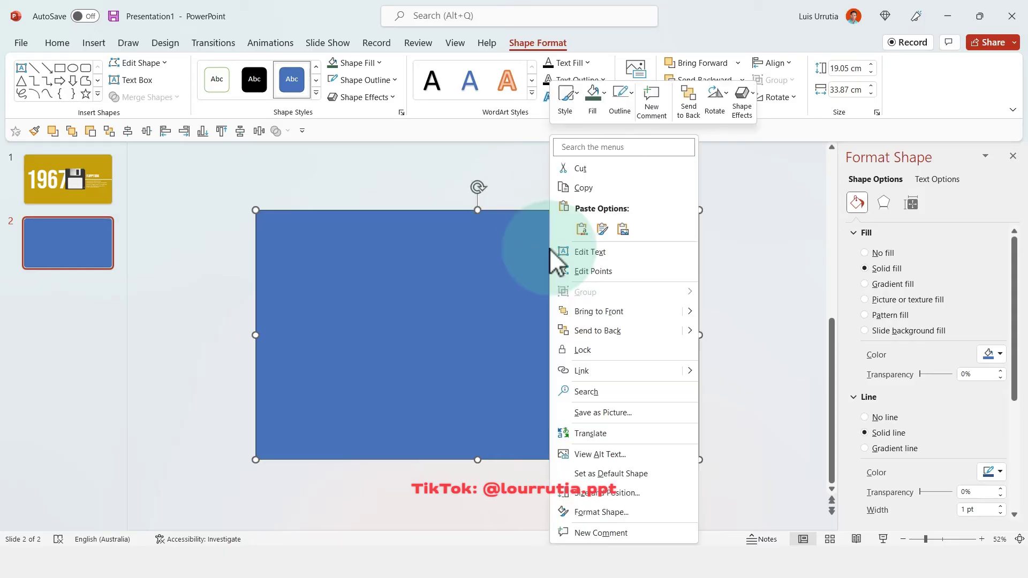
pyautogui.click(632, 335)
pyautogui.click(884, 417)
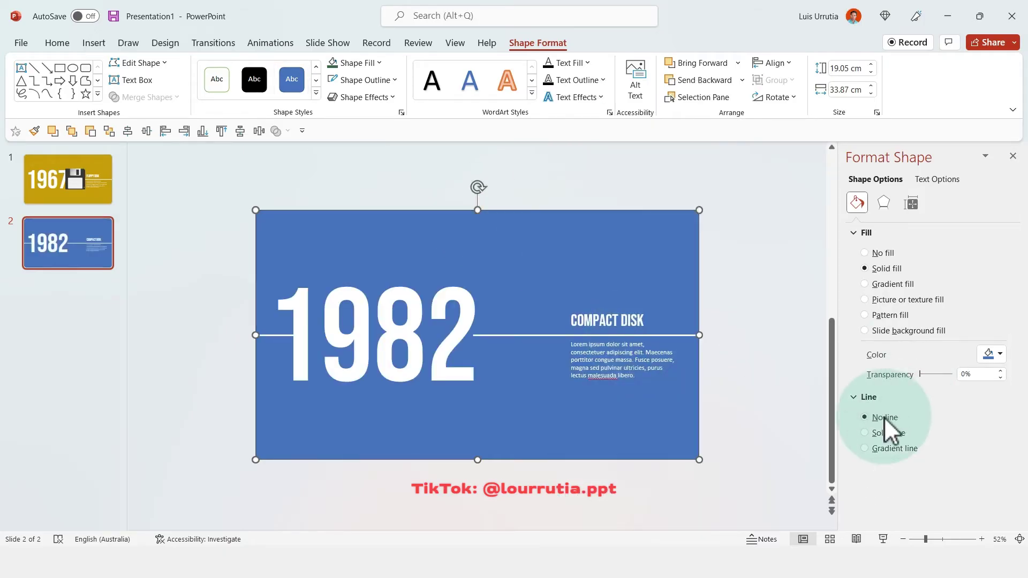
pyautogui.click(995, 353)
pyautogui.click(943, 303)
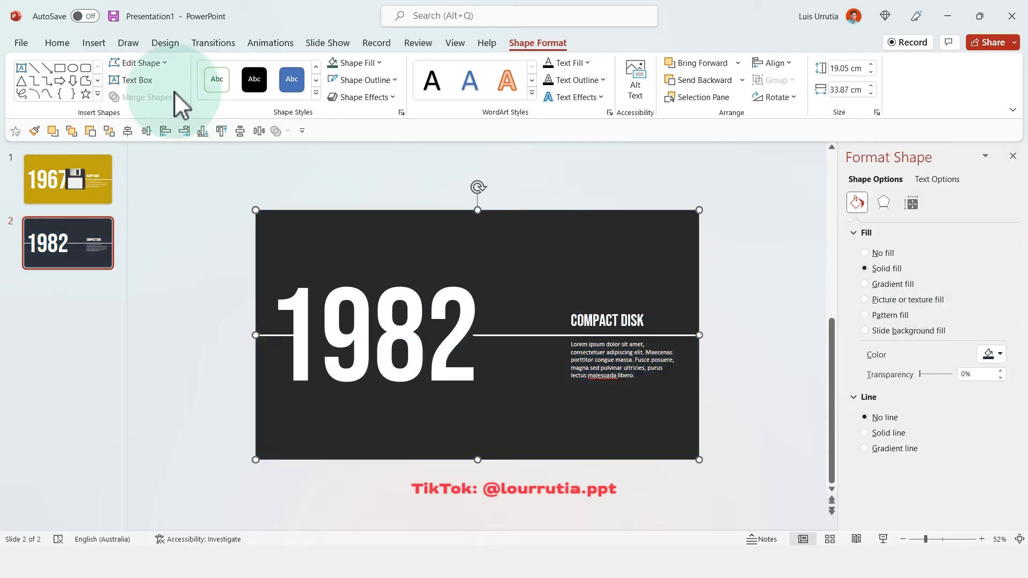
# Step: Give the rectangle a Fade animation that starts With Previous
pyautogui.click(270, 42)
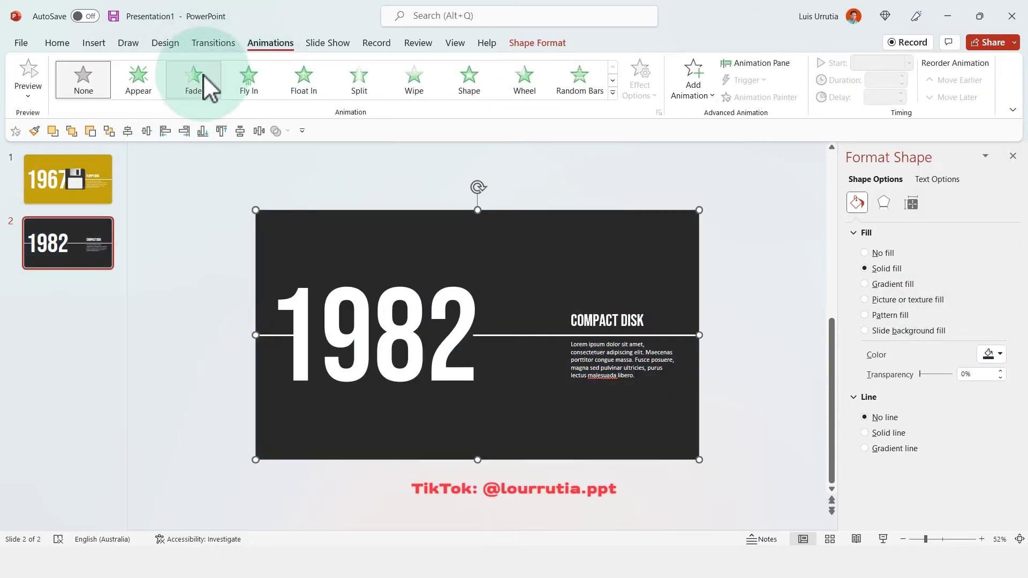
pyautogui.click(203, 75)
pyautogui.click(760, 64)
pyautogui.click(910, 200)
pyautogui.rightClick(910, 201)
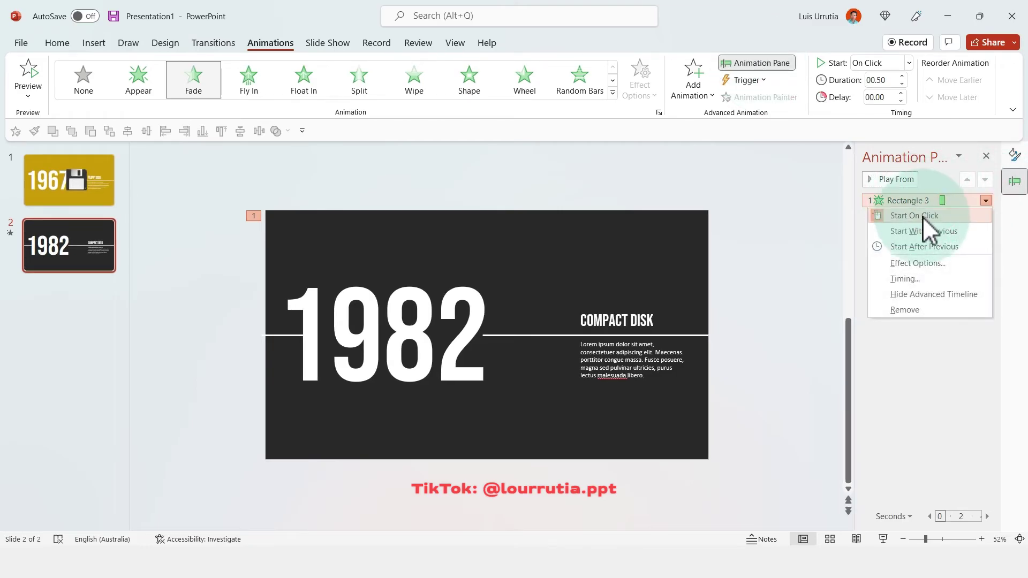
pyautogui.click(930, 234)
pyautogui.click(780, 223)
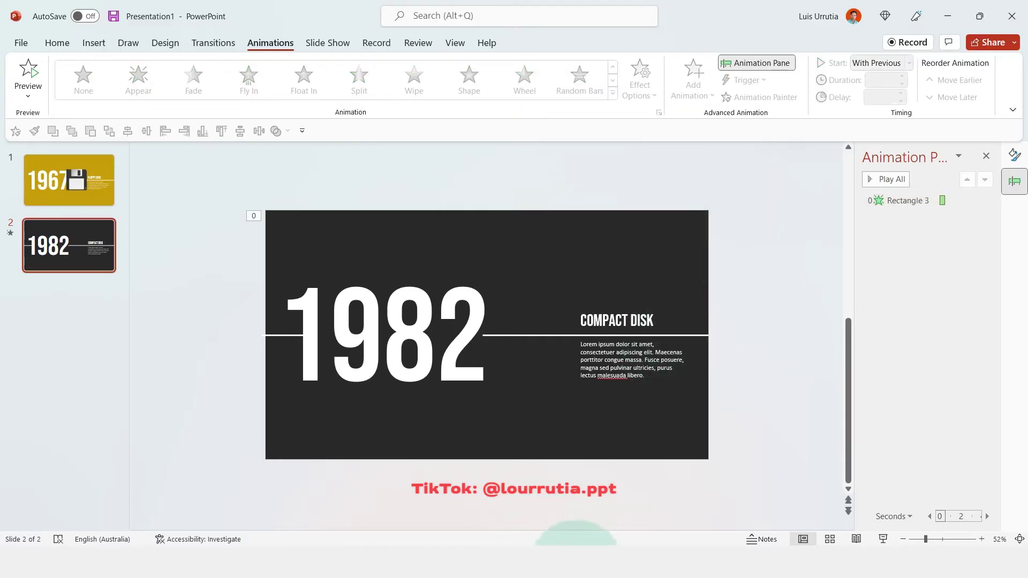
# Step: Paste the compact-disc picture and shrink it between the 1982 and COMPACT DISK title
pyautogui.hotkey('ctrl', 'v')
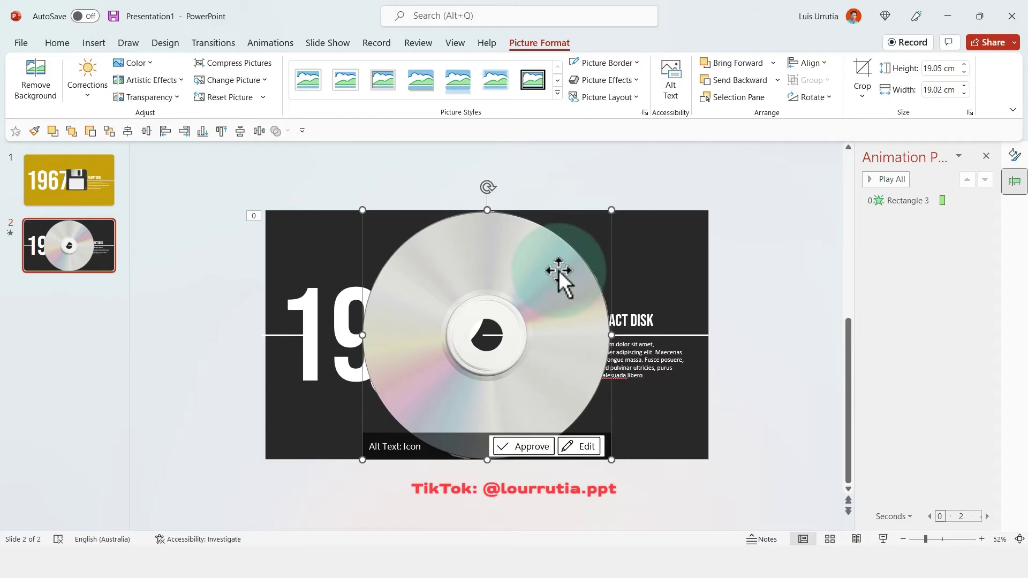
pyautogui.moveTo(558, 271); pyautogui.dragTo(554, 271)
pyautogui.hotkey('ctrl', 'x')
pyautogui.hotkey('ctrl', 'v')
pyautogui.moveTo(612, 210); pyautogui.dragTo(513, 321)
pyautogui.click(75, 187)
pyautogui.click(77, 240)
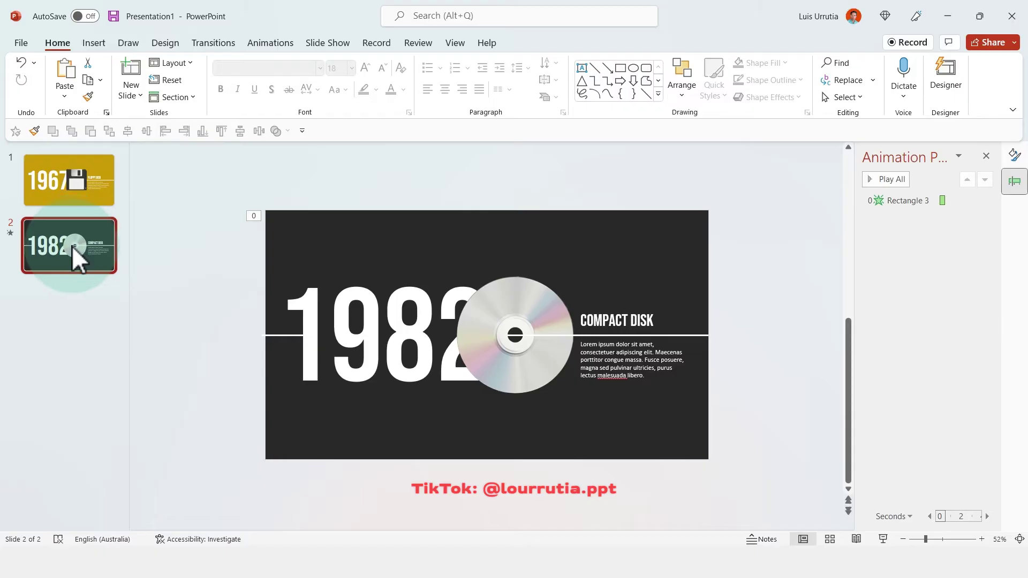
# Step: Duplicate slide 2 as slide 3 and set its background to the dark recent colour
pyautogui.hotkey('ctrl', 'd')
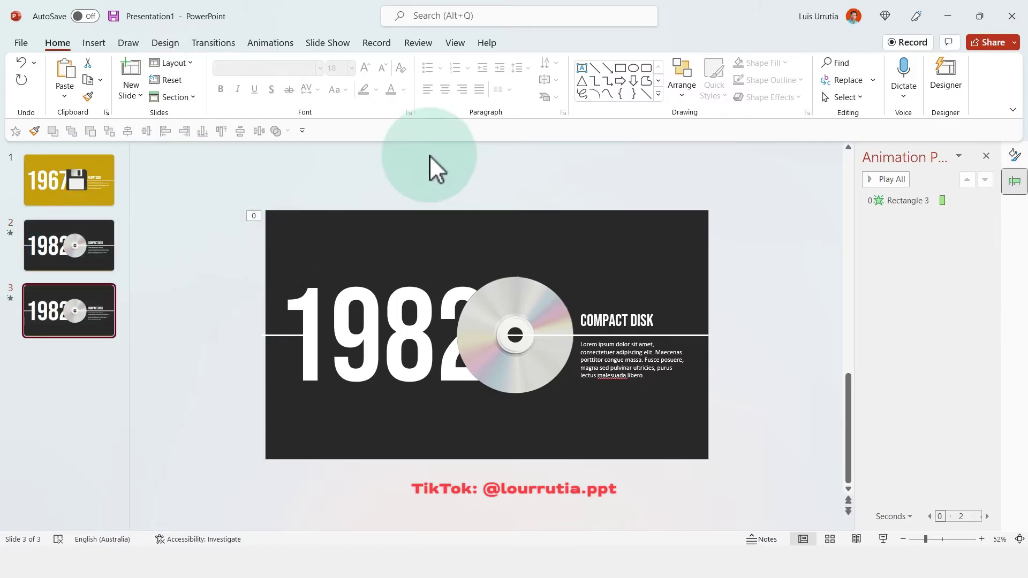
pyautogui.rightClick(739, 313)
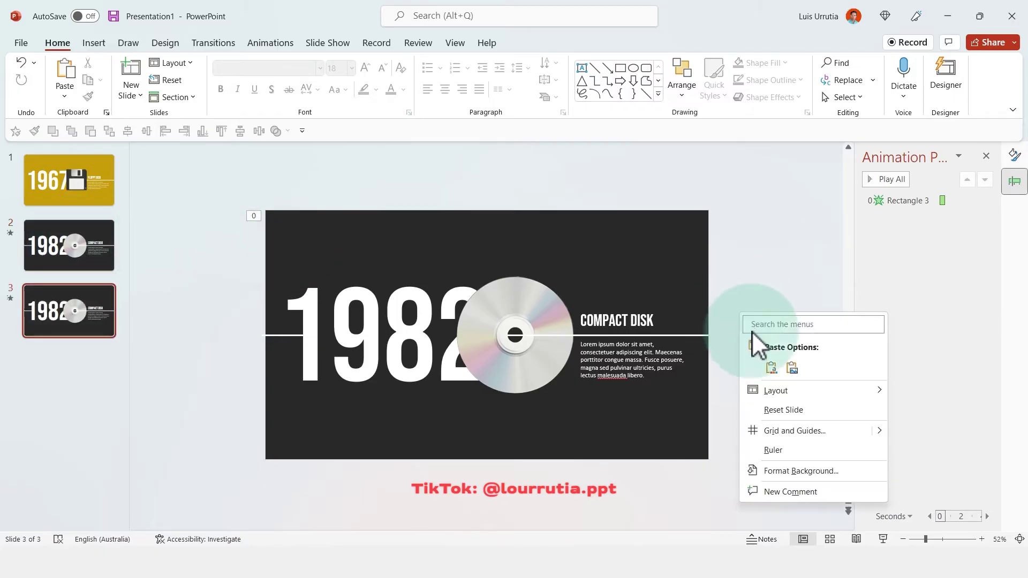
pyautogui.click(809, 474)
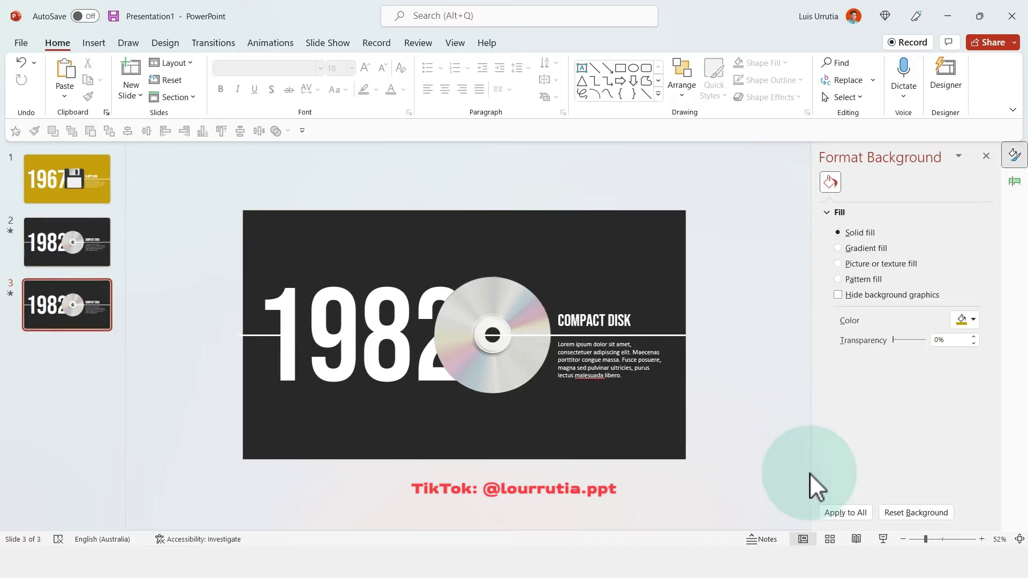
pyautogui.click(967, 328)
pyautogui.click(925, 498)
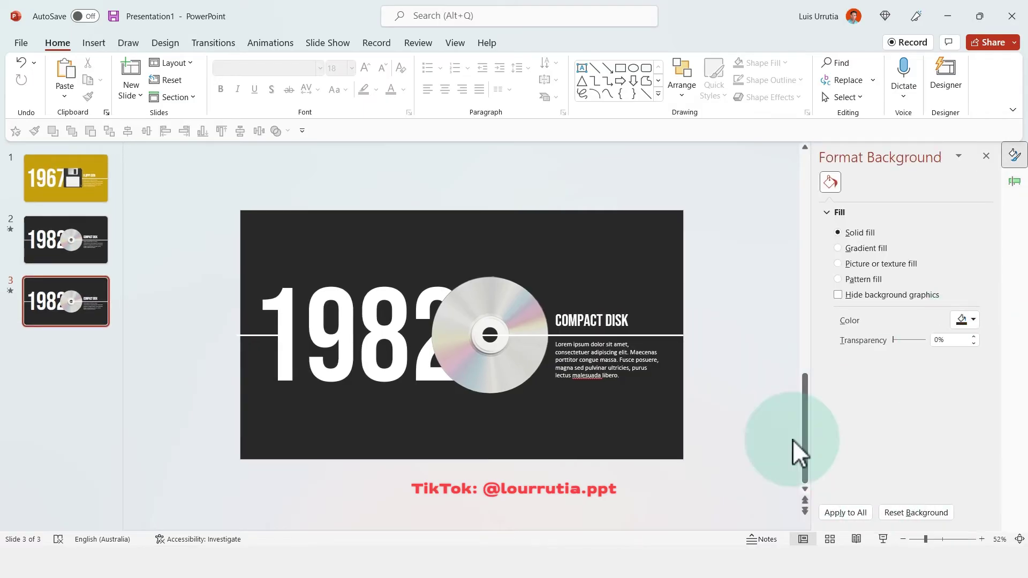
# Step: Recolour the full-slide dark rectangle green
pyautogui.click(609, 265)
pyautogui.click(971, 355)
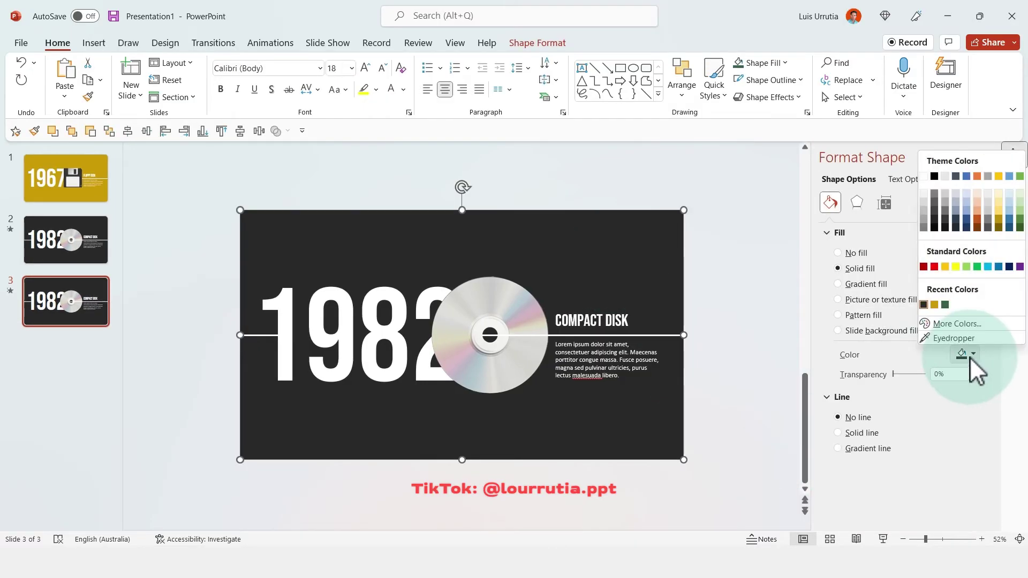
pyautogui.click(945, 304)
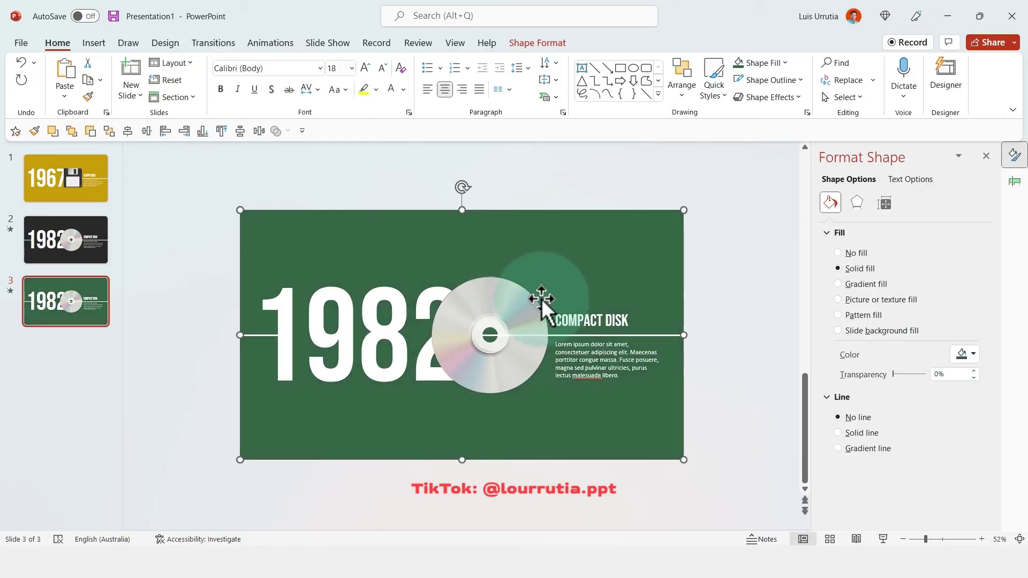
pyautogui.click(321, 308)
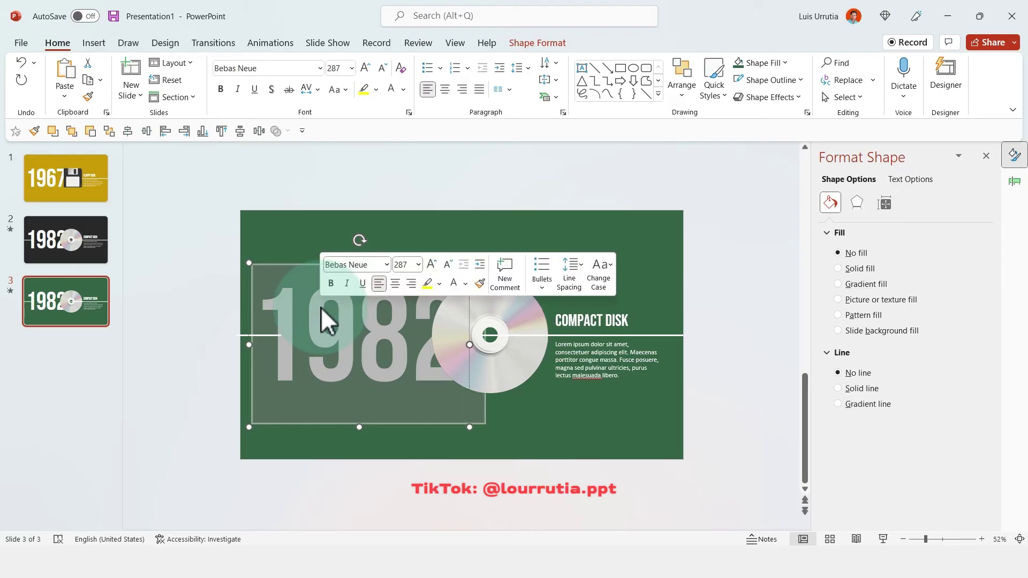
# Step: Change the year to 1994, delete the compact-disc picture, and select COMPACT in the heading
pyautogui.write('199')
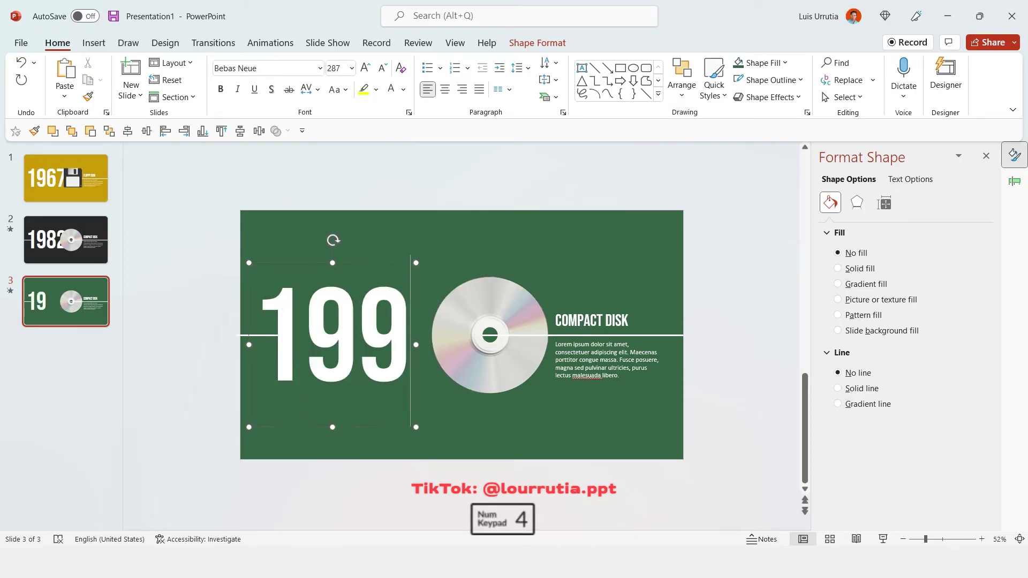
pyautogui.write('4')
pyautogui.click(521, 299)
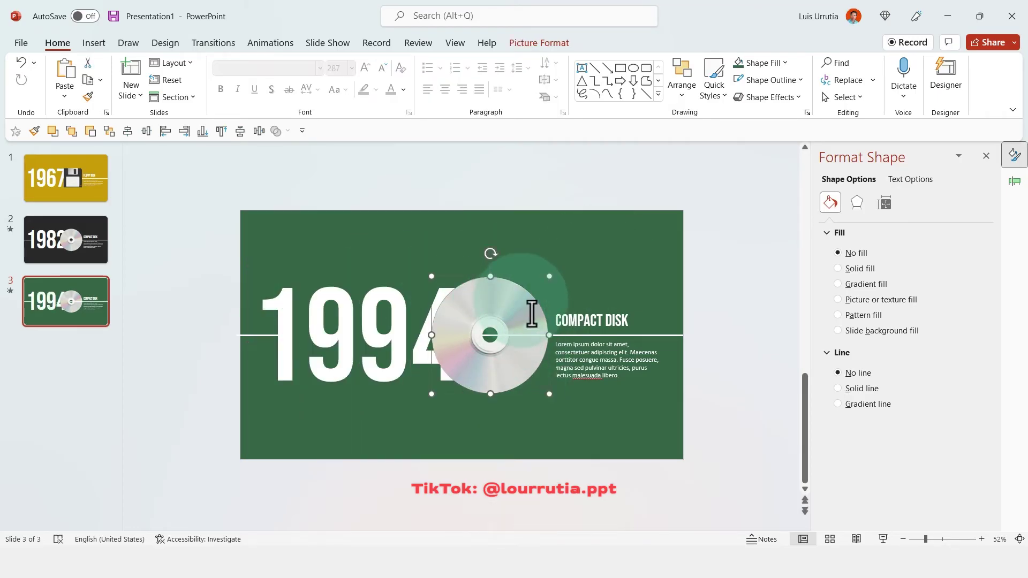
pyautogui.press('BackSpace')
pyautogui.click(581, 320)
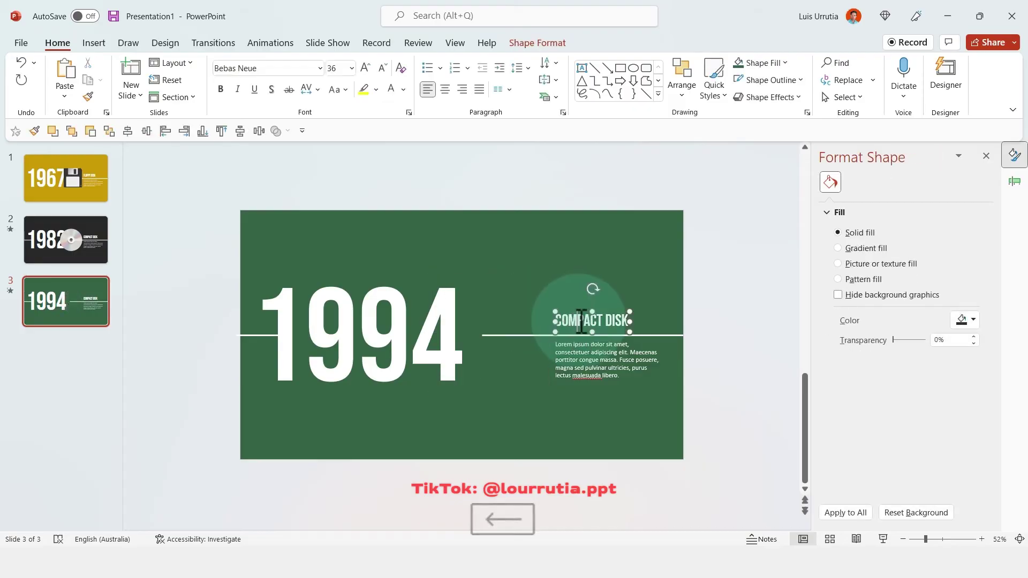
pyautogui.doubleClick(581, 320)
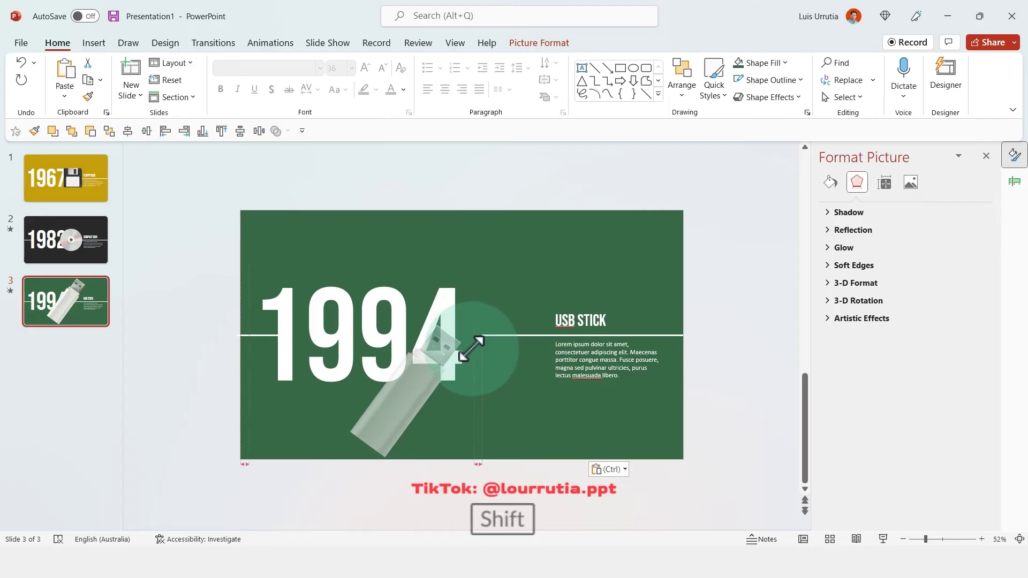
# Step: Place the USB stick picture beside 1994, shrinking it proportionally and nudging it right
pyautogui.moveTo(479, 349); pyautogui.dragTo(501, 323)
pyautogui.press('shift')
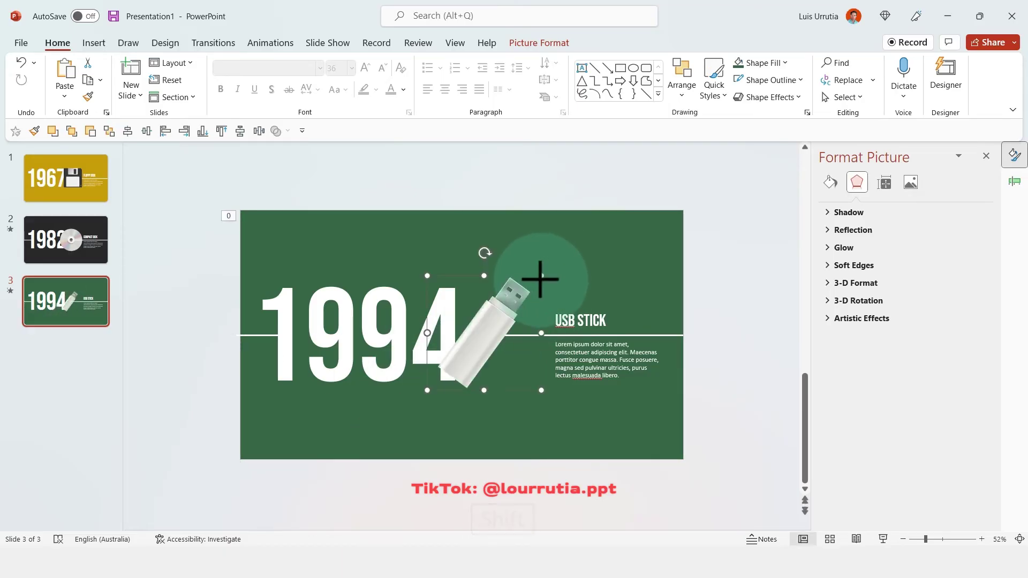
pyautogui.moveTo(541, 390); pyautogui.dragTo(540, 391)
pyautogui.moveTo(477, 367); pyautogui.dragTo(484, 369)
# Step: On slide 1, select the 1967 numerals, floppy disk picture, heading, divider line and lorem text
pyautogui.click(750, 272)
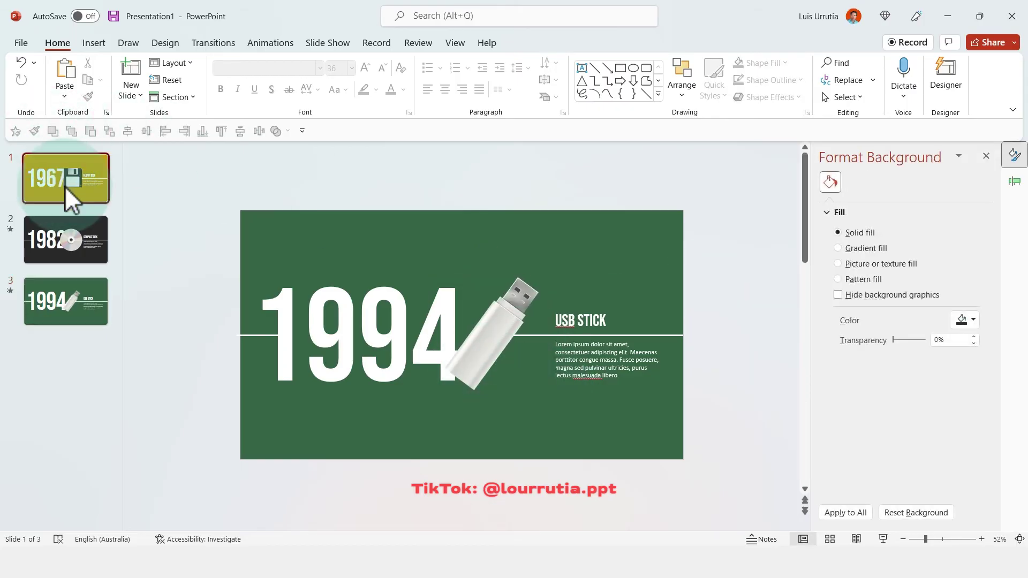
pyautogui.click(65, 187)
pyautogui.click(371, 316)
pyautogui.keyDown('shift'); pyautogui.click(513, 315); pyautogui.keyUp('shift')
pyautogui.keyDown('shift'); pyautogui.click(589, 321); pyautogui.keyUp('shift')
pyautogui.keyDown('shift'); pyautogui.click(657, 335); pyautogui.keyUp('shift')
pyautogui.keyDown('shift'); pyautogui.click(614, 367); pyautogui.keyUp('shift')
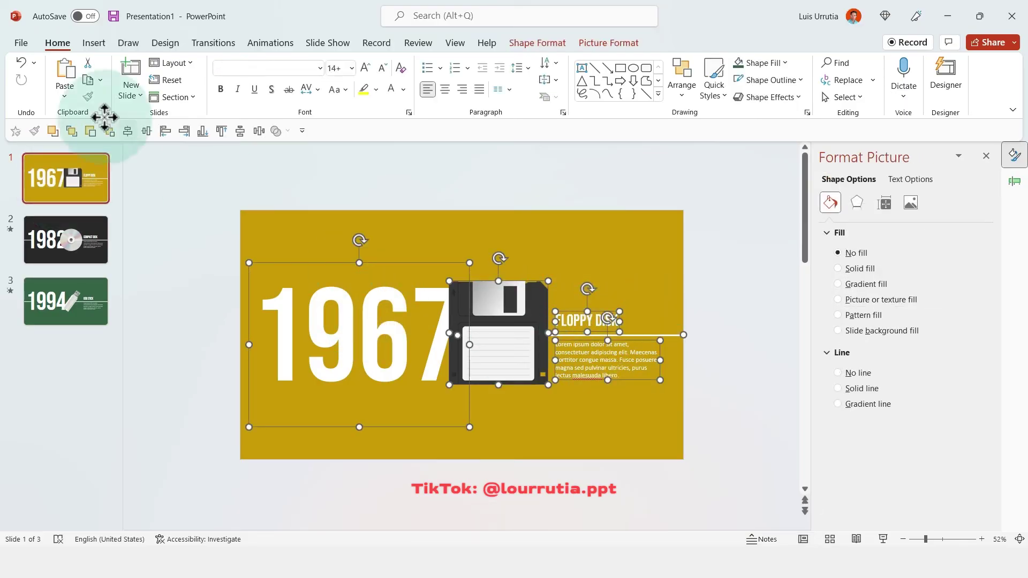
# Step: Give the selected items a Fly In animation from the right and close the side pane
pyautogui.click(263, 45)
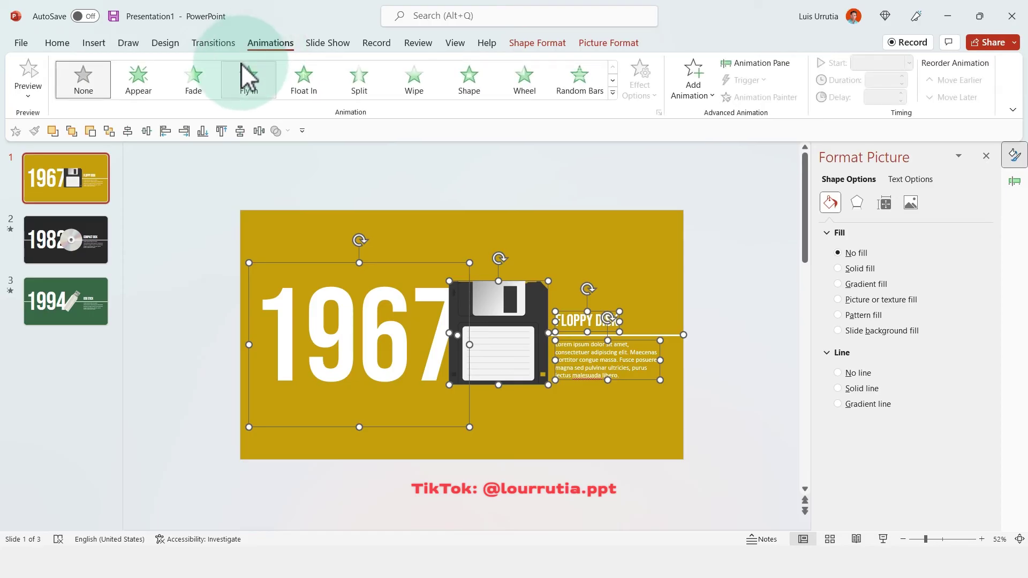
pyautogui.click(242, 65)
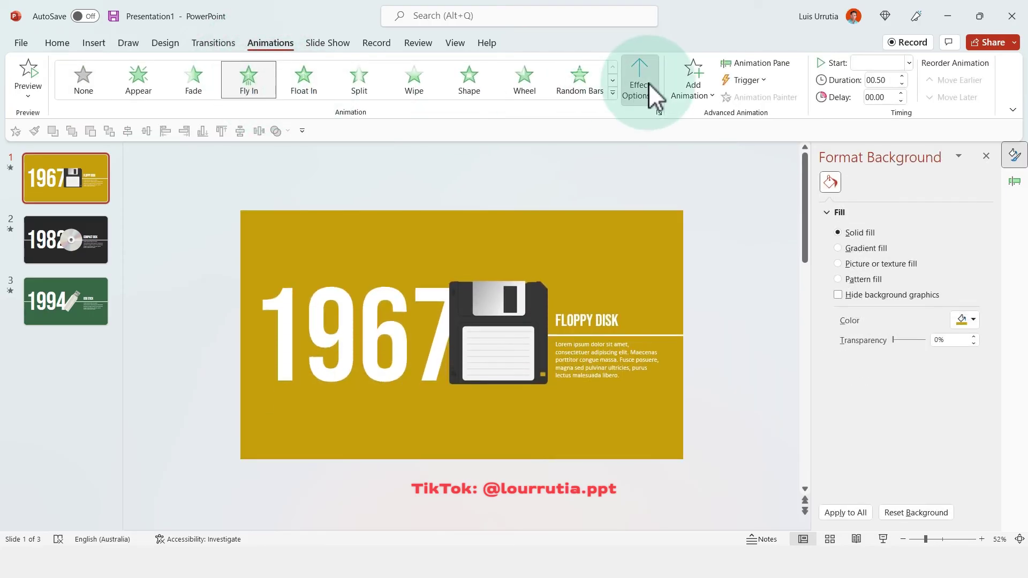
pyautogui.click(648, 83)
pyautogui.click(688, 333)
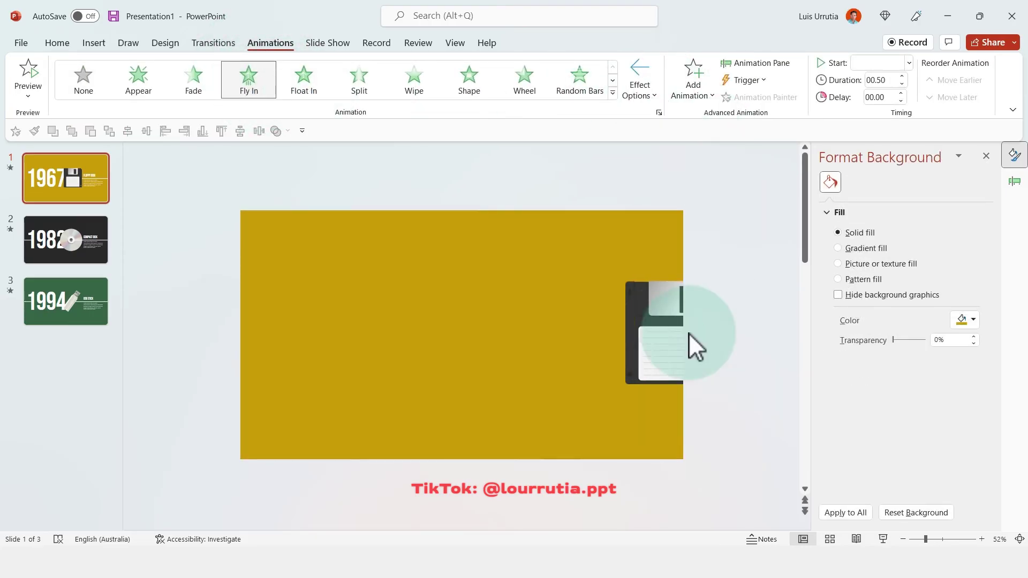
pyautogui.click(1015, 181)
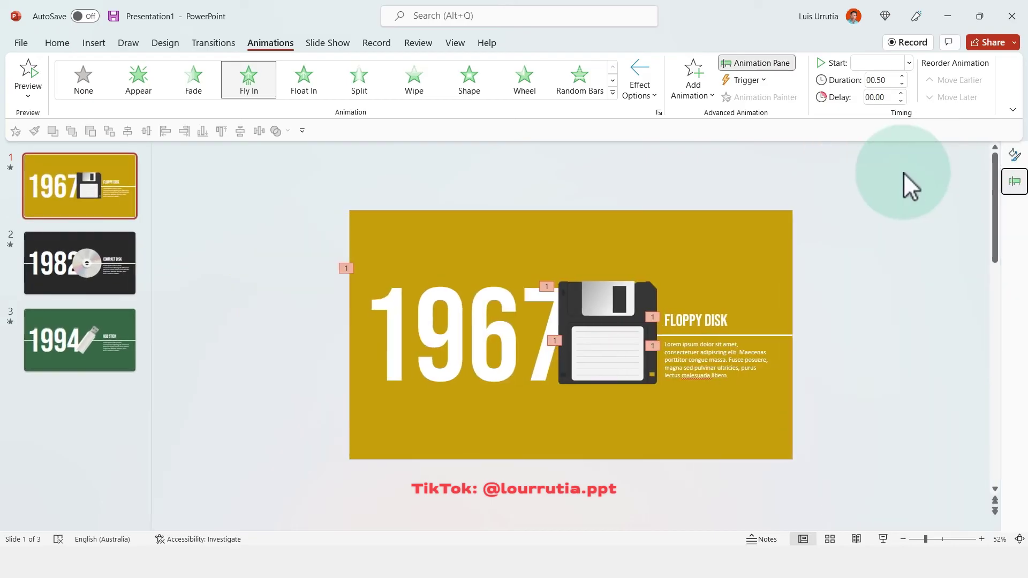
# Step: Set slide 1's Fly In animations to start With Previous with a 1-second duration
pyautogui.click(1015, 181)
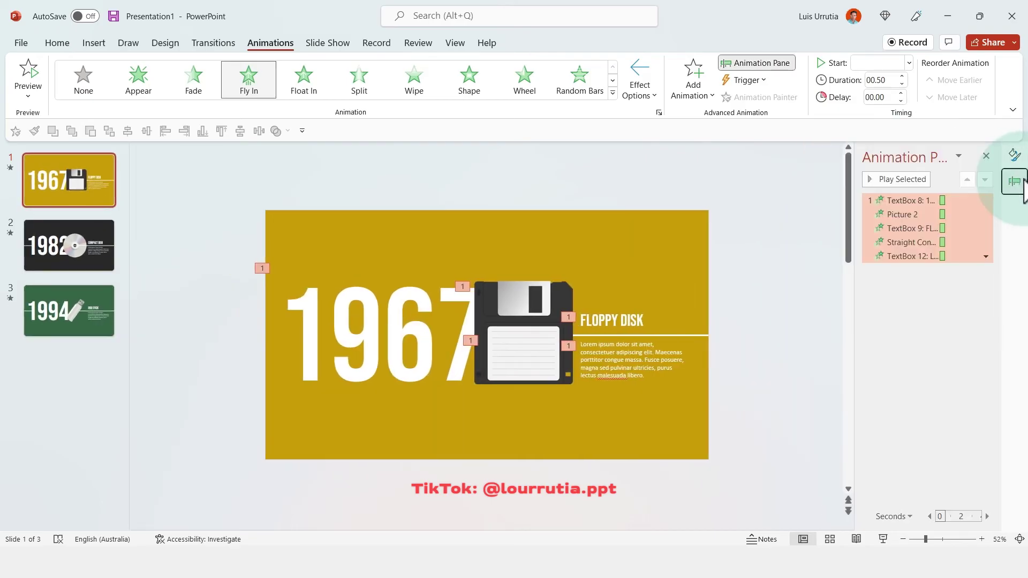
pyautogui.rightClick(952, 202)
pyautogui.click(950, 264)
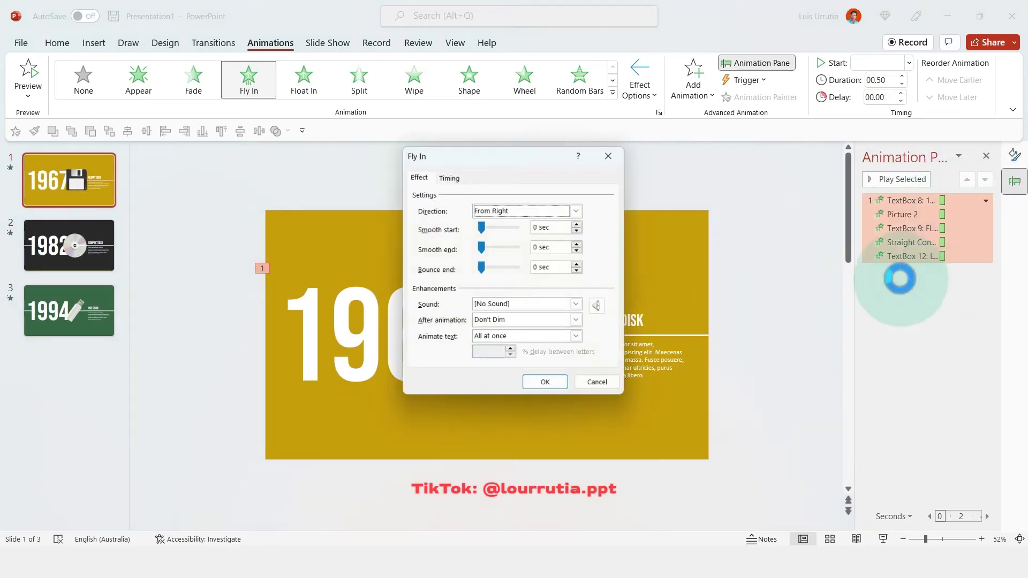
pyautogui.click(512, 210)
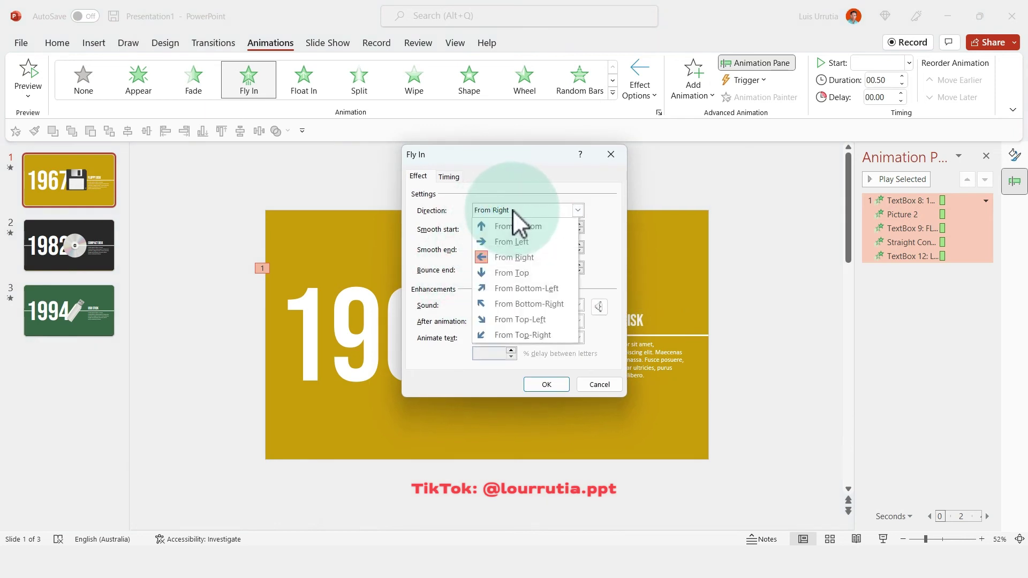
pyautogui.click(450, 178)
pyautogui.click(469, 194)
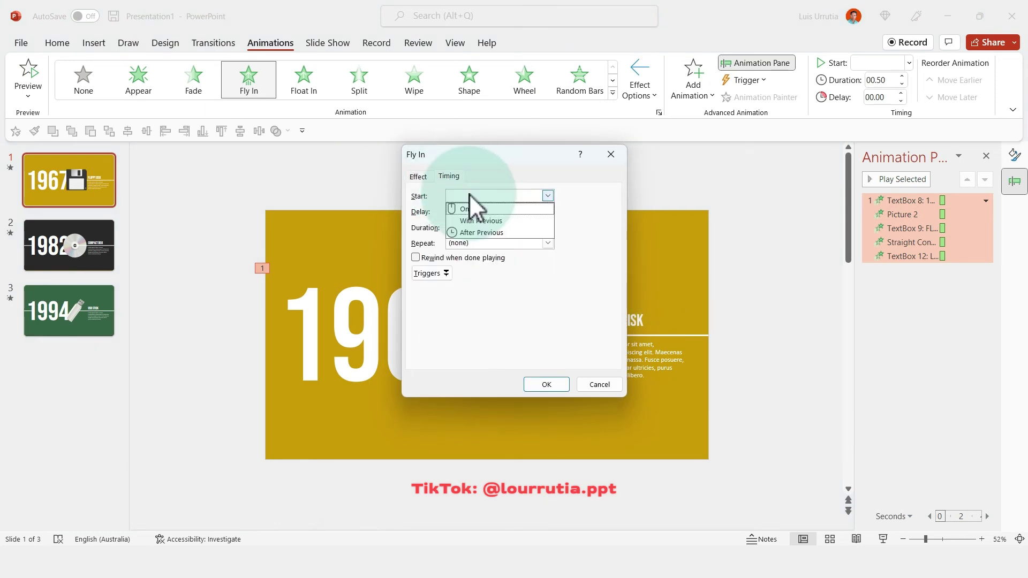
pyautogui.click(473, 221)
pyautogui.click(548, 227)
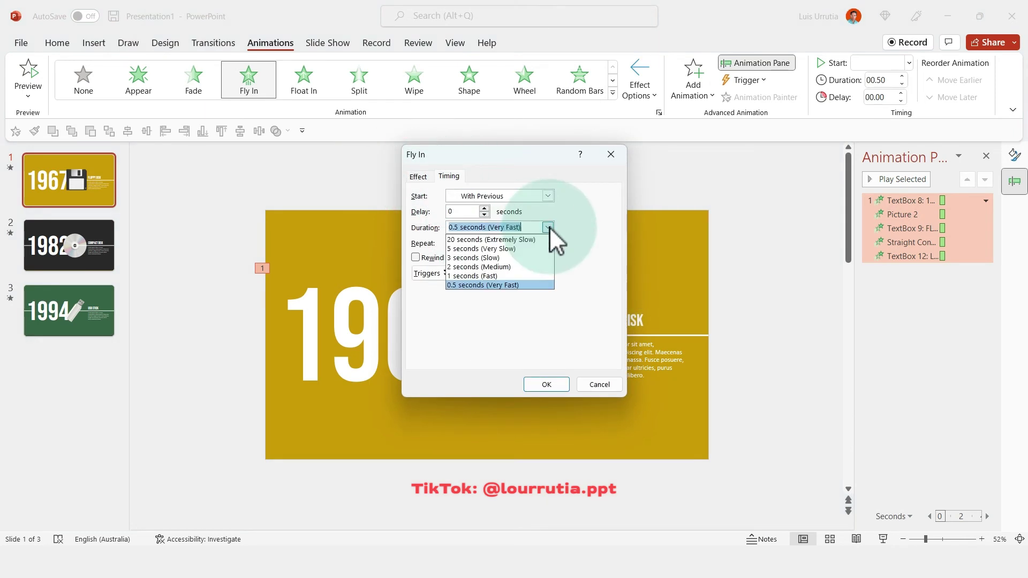
pyautogui.click(520, 274)
pyautogui.click(418, 176)
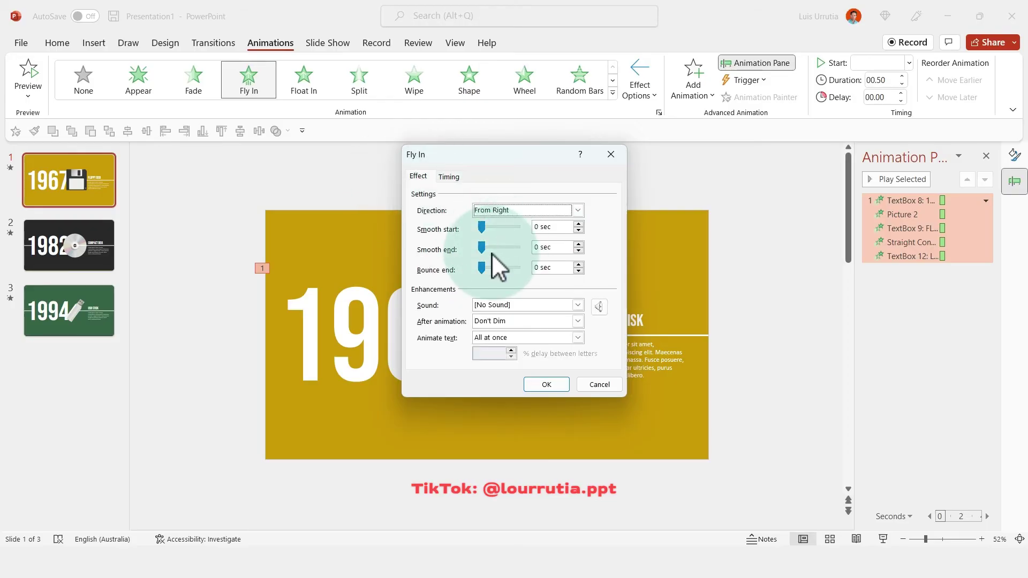
pyautogui.click(543, 383)
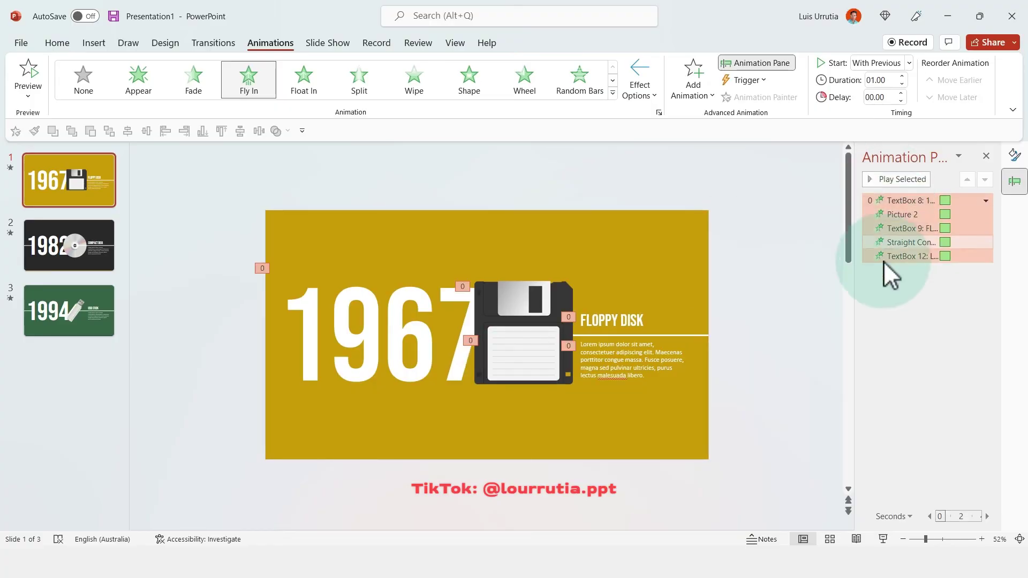
# Step: Select all three timeline slides in the thumbnail pane
pyautogui.click(769, 273)
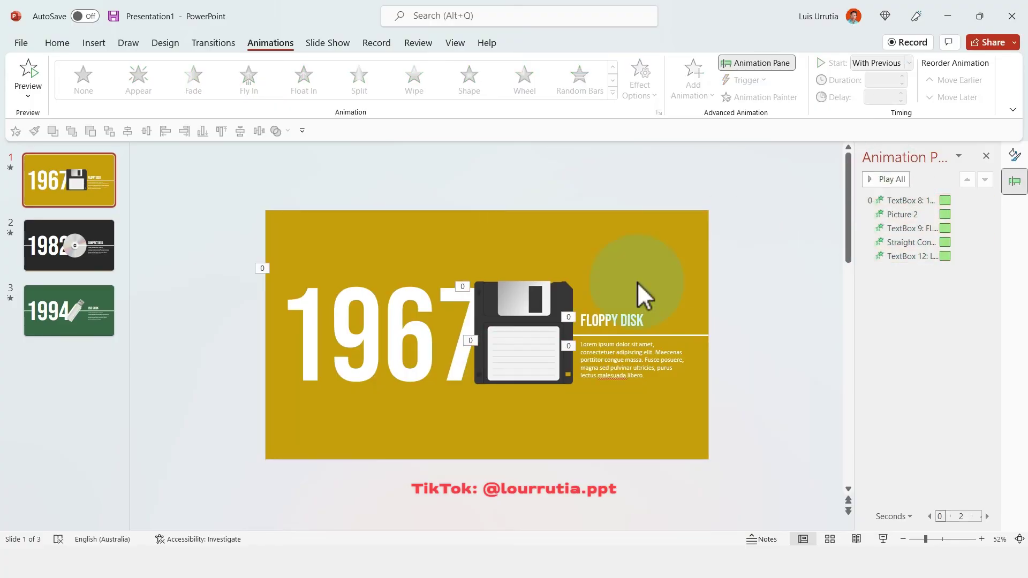
pyautogui.click(95, 190)
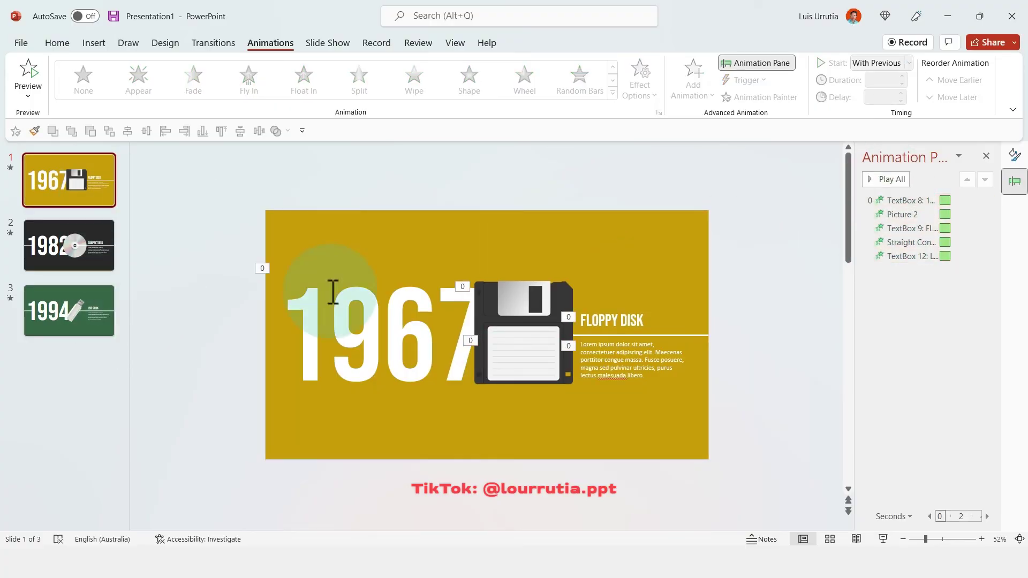
pyautogui.click(60, 332)
pyautogui.keyDown('shift'); pyautogui.click(73, 178); pyautogui.keyUp('shift')
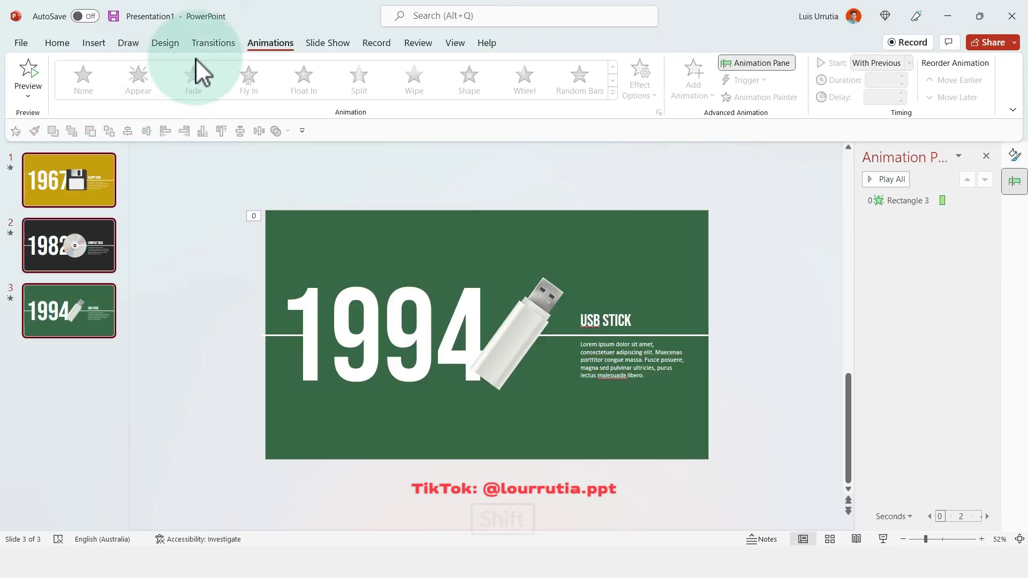
# Step: Apply a Push transition coming from the right to the selected slides
pyautogui.click(216, 44)
pyautogui.click(252, 76)
pyautogui.click(760, 95)
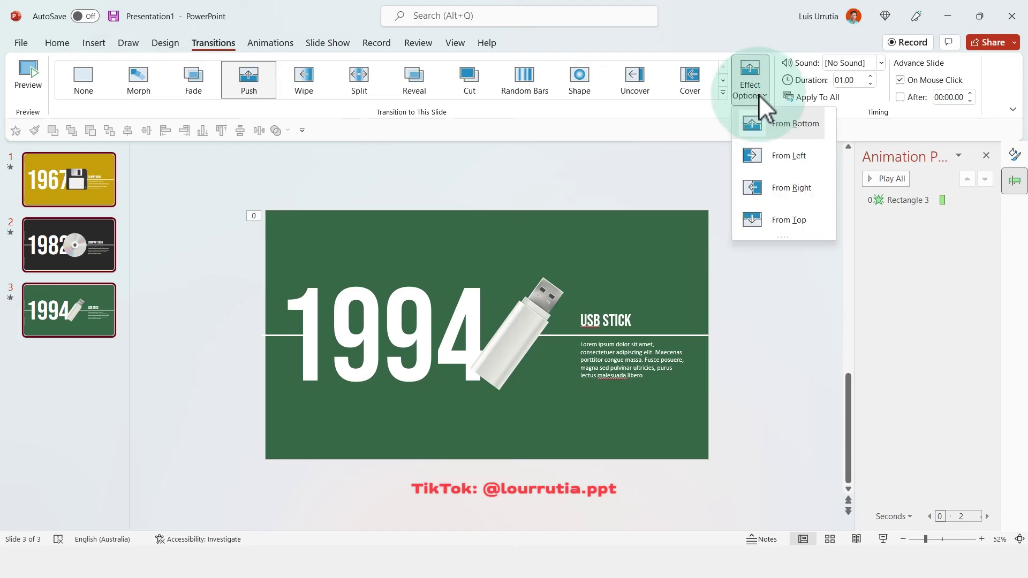
pyautogui.click(782, 184)
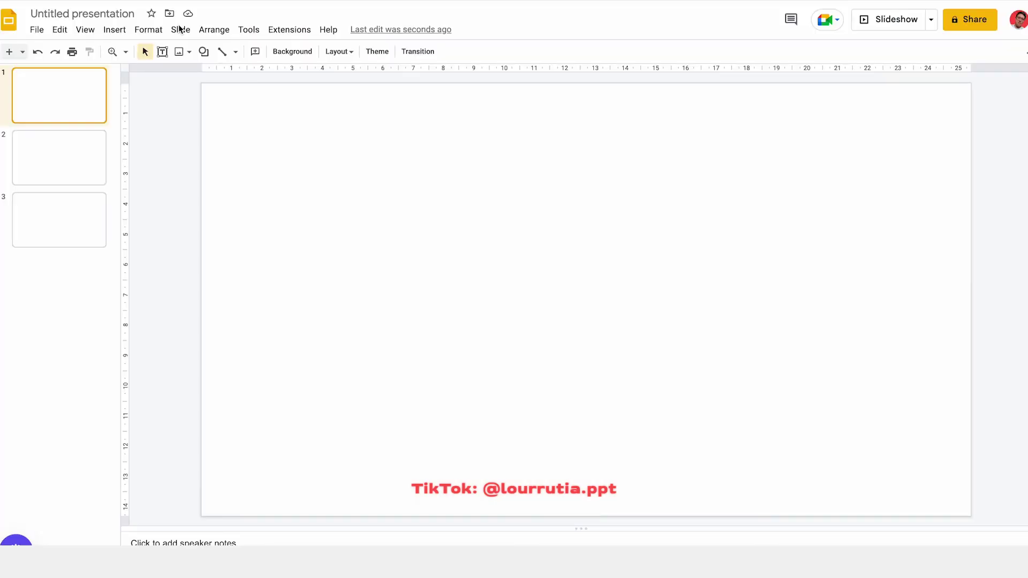
# Step: Select all three slides and apply the Slide from right transition to every slide
pyautogui.click(72, 216)
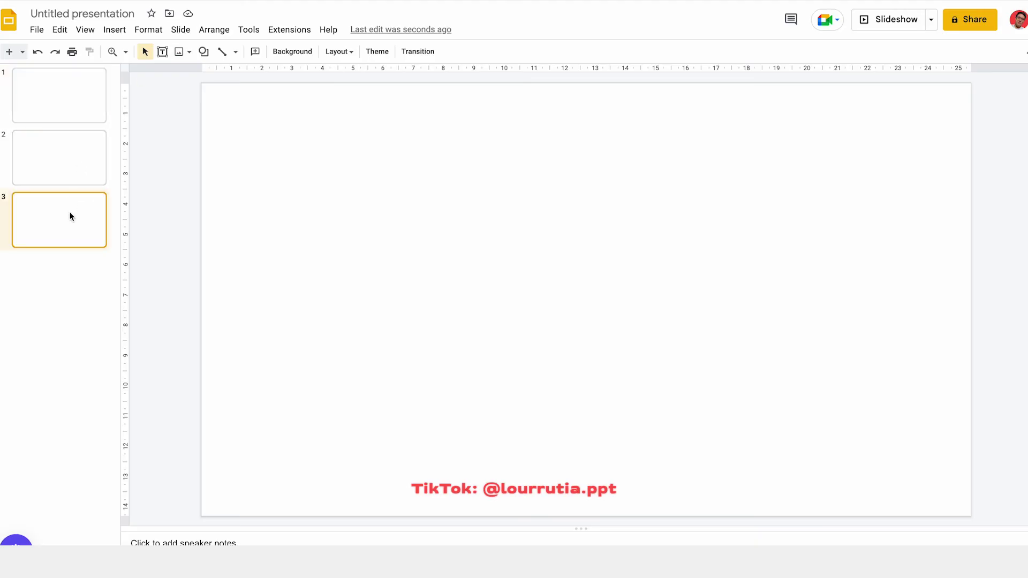
pyautogui.keyDown('shift'); pyautogui.click(102, 102); pyautogui.keyUp('shift')
pyautogui.click(181, 31)
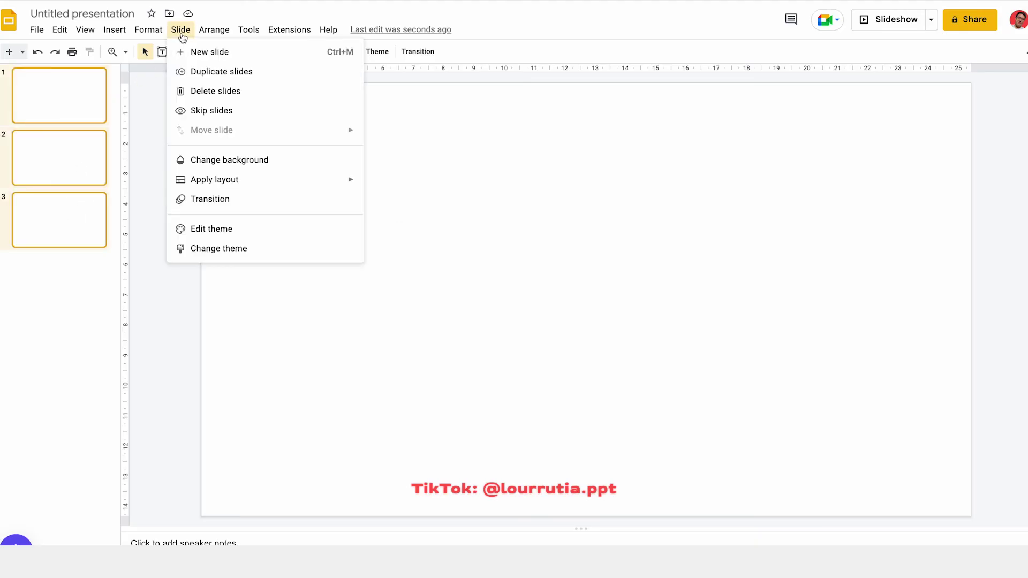
pyautogui.click(210, 199)
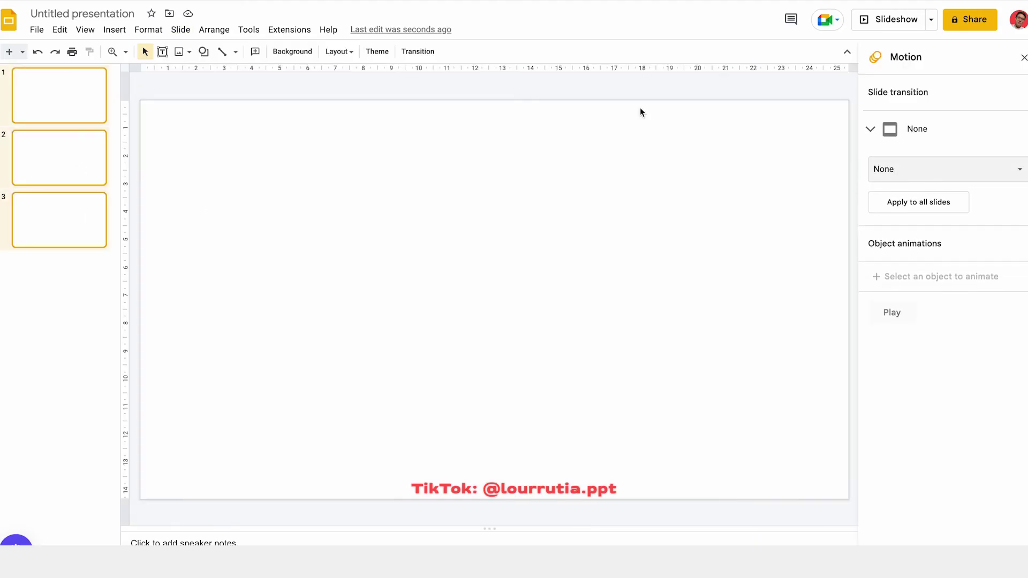
pyautogui.click(941, 168)
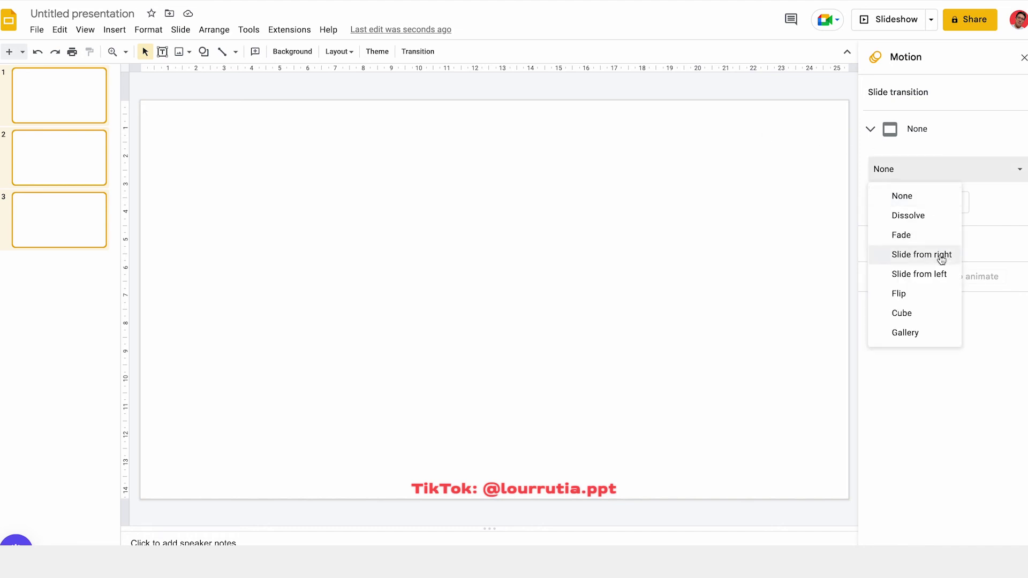
pyautogui.click(941, 257)
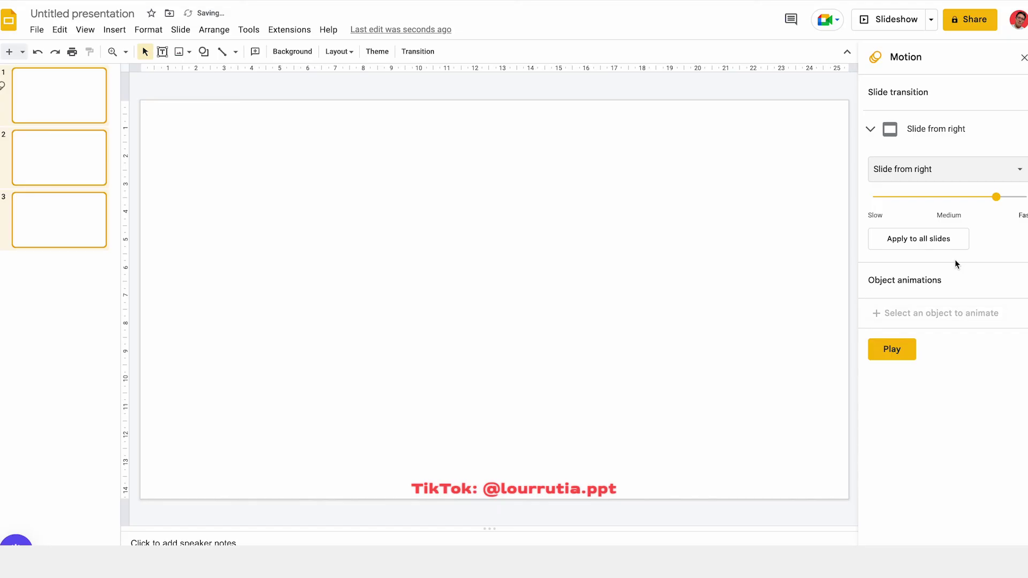
pyautogui.click(937, 244)
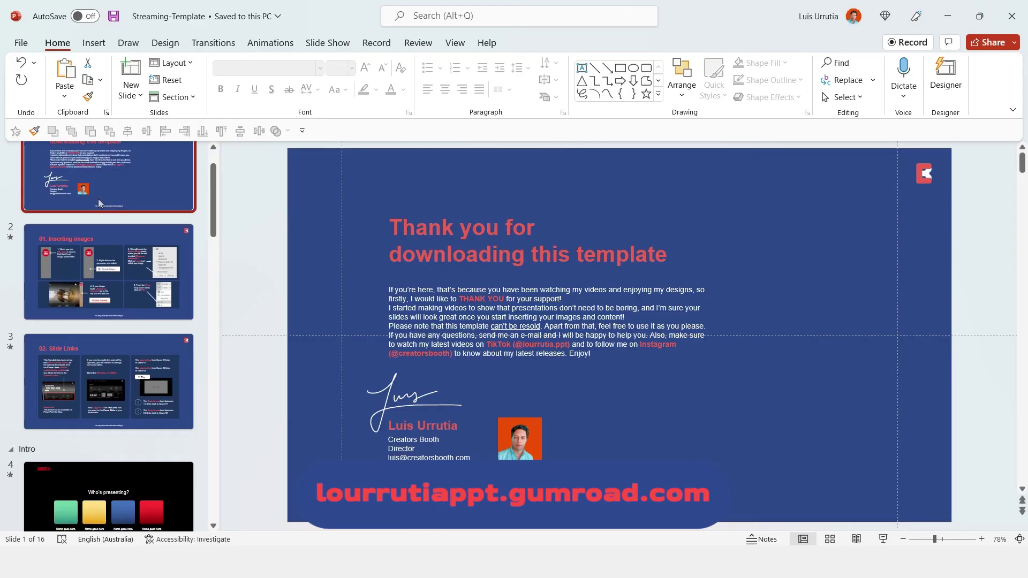
# Step: Step down through the Streaming-Template slides past Video 01 and Cover 02 toward the end
pyautogui.press('Down')
pyautogui.press('Down')
pyautogui.press('Down')
pyautogui.press('Down')
pyautogui.press('Down')
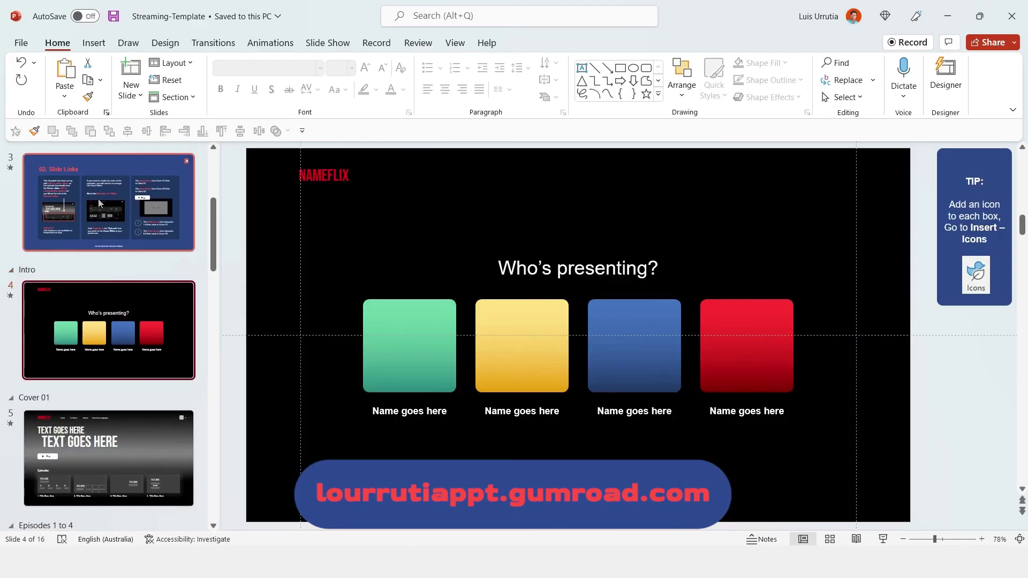
pyautogui.press('Down')
pyautogui.press('Down')
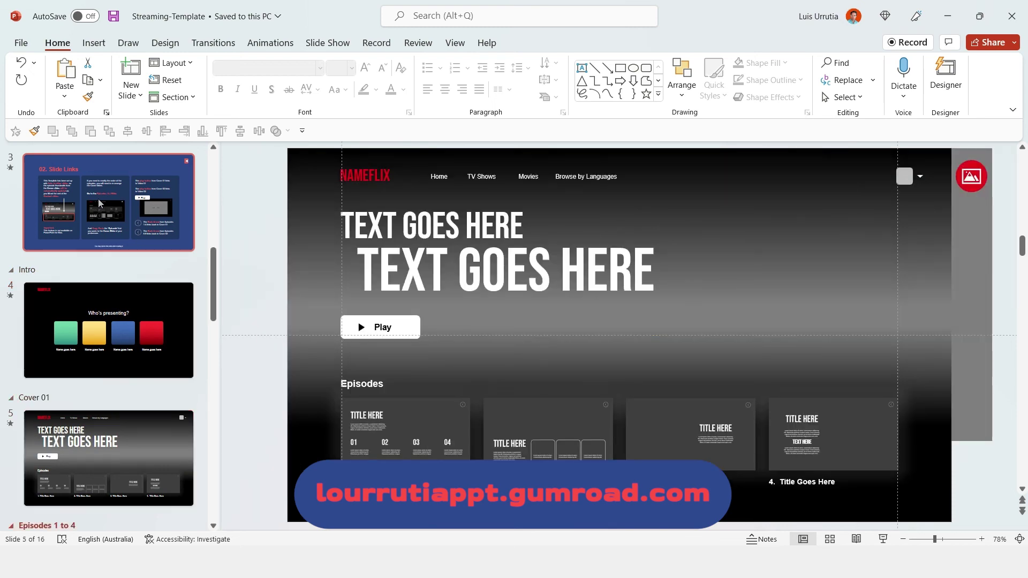
pyautogui.press('Down')
pyautogui.press('Down')
pyautogui.press('Down')
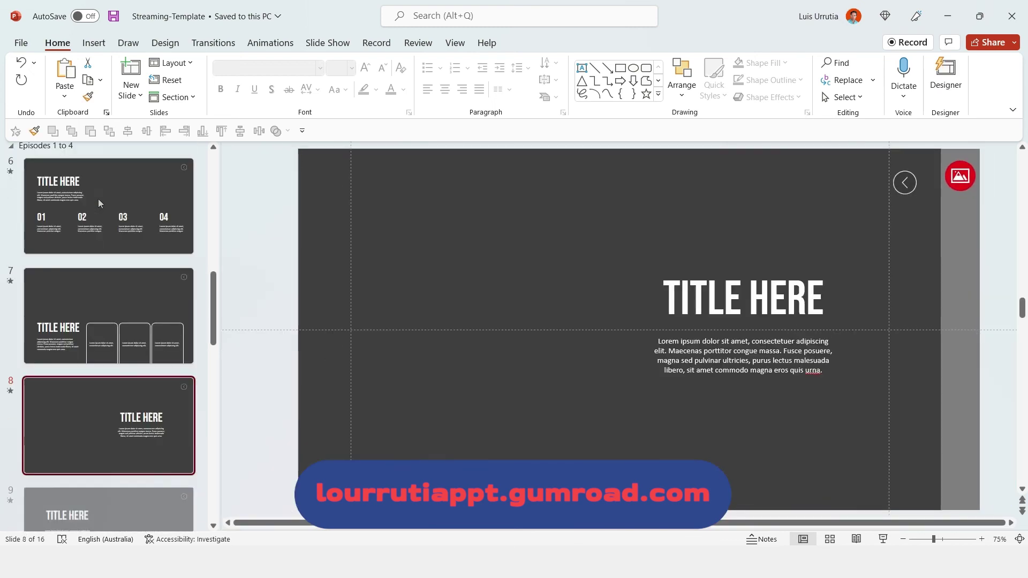
pyautogui.press('Down')
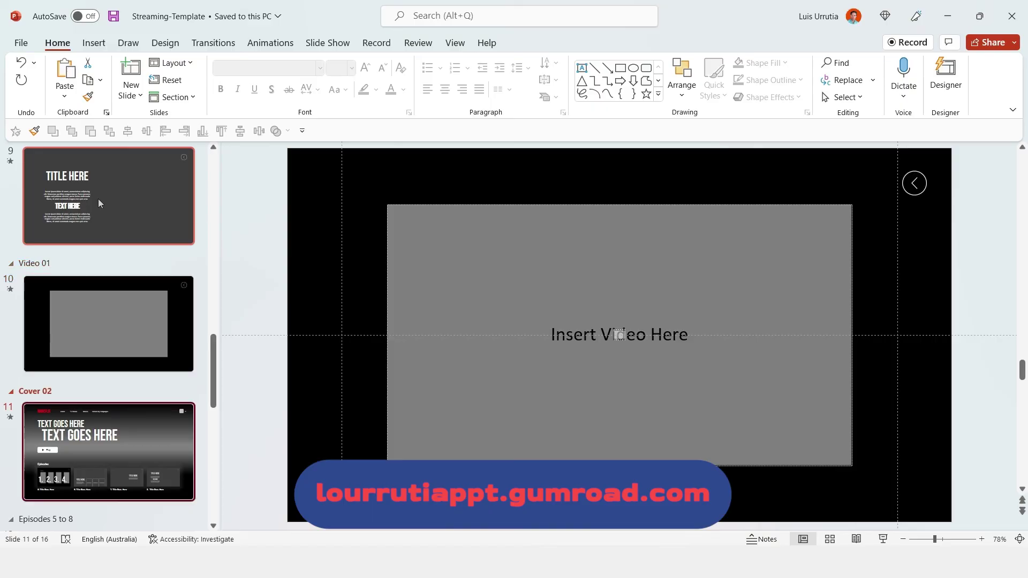
pyautogui.press('Down')
pyautogui.press('Down')
pyautogui.press('Down')
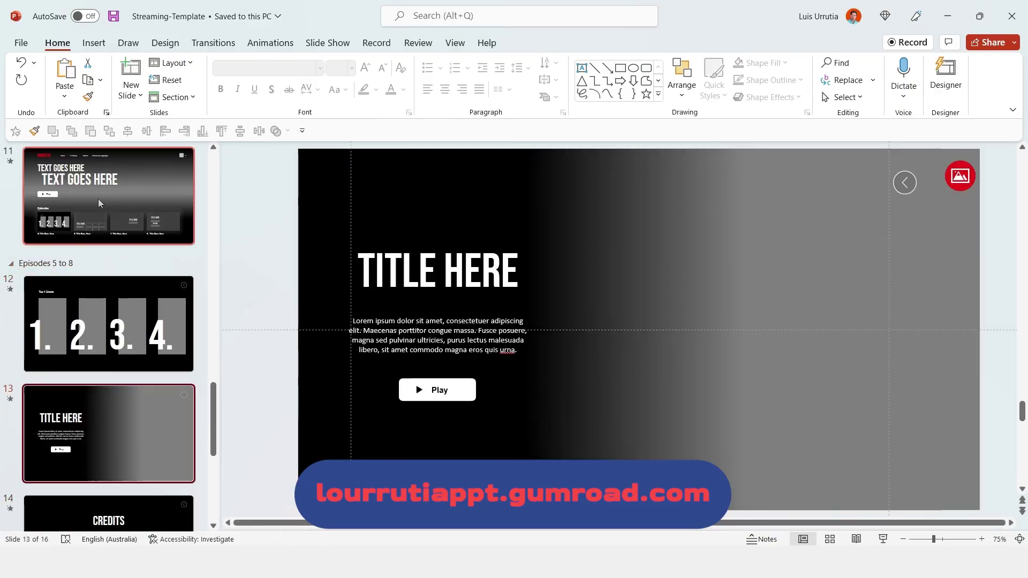
pyautogui.press('Down')
pyautogui.press('Down')
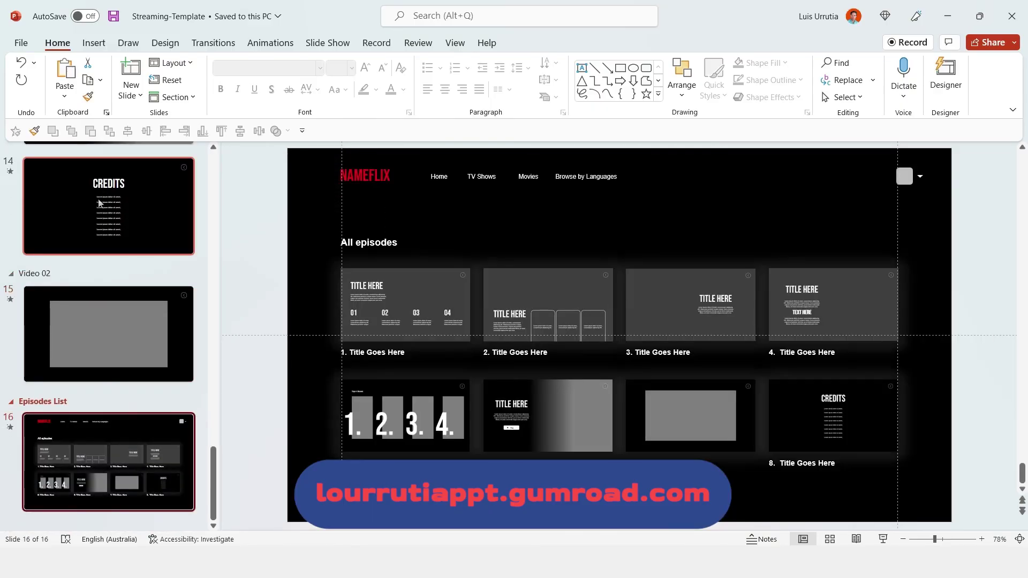